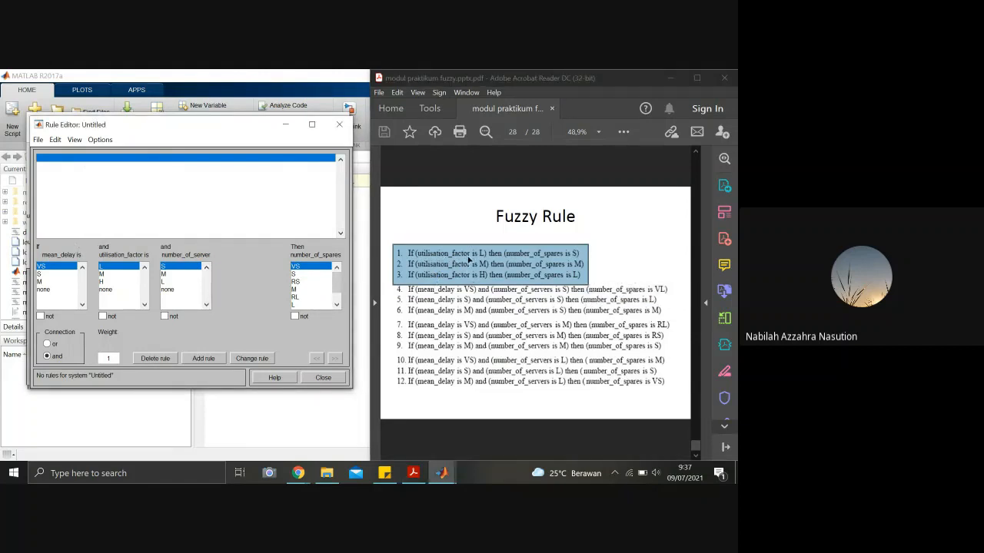
Step: Add a rule with utilisation_factor L giving number_of_spares S, setting mean_delay and number_of_servers to none
{"action": "left_click", "coordinate": [48, 290]}
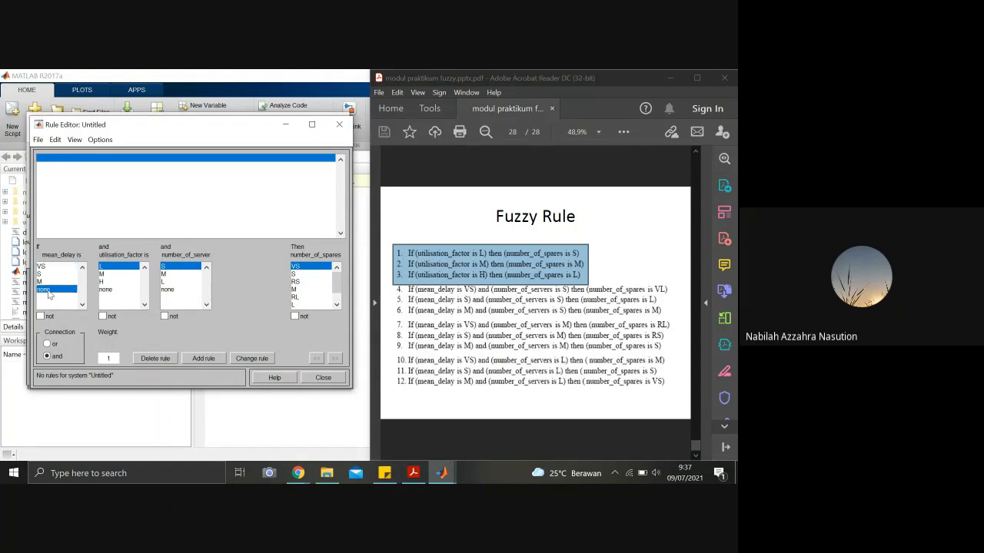
{"action": "left_click", "coordinate": [168, 290]}
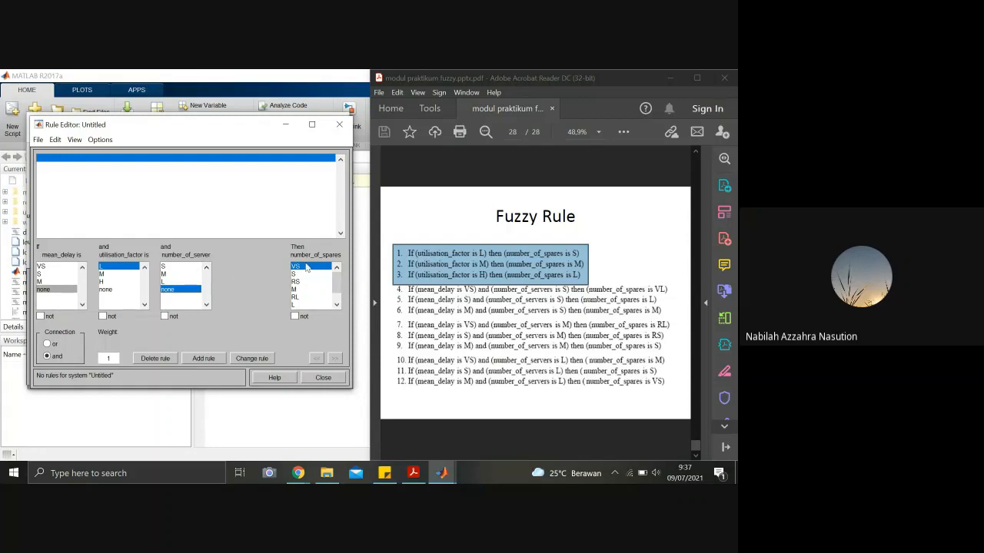
{"action": "left_click", "coordinate": [302, 274]}
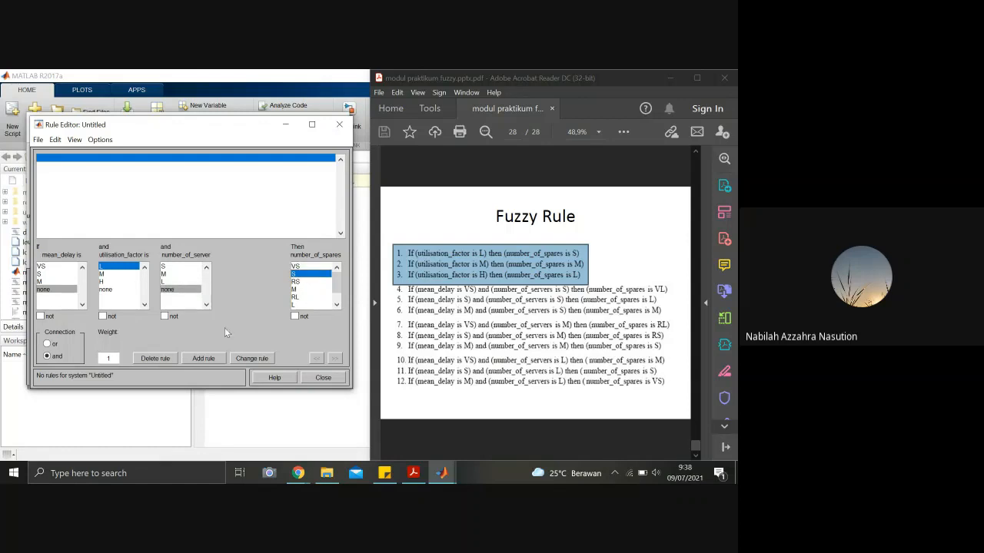
{"action": "left_click", "coordinate": [197, 359]}
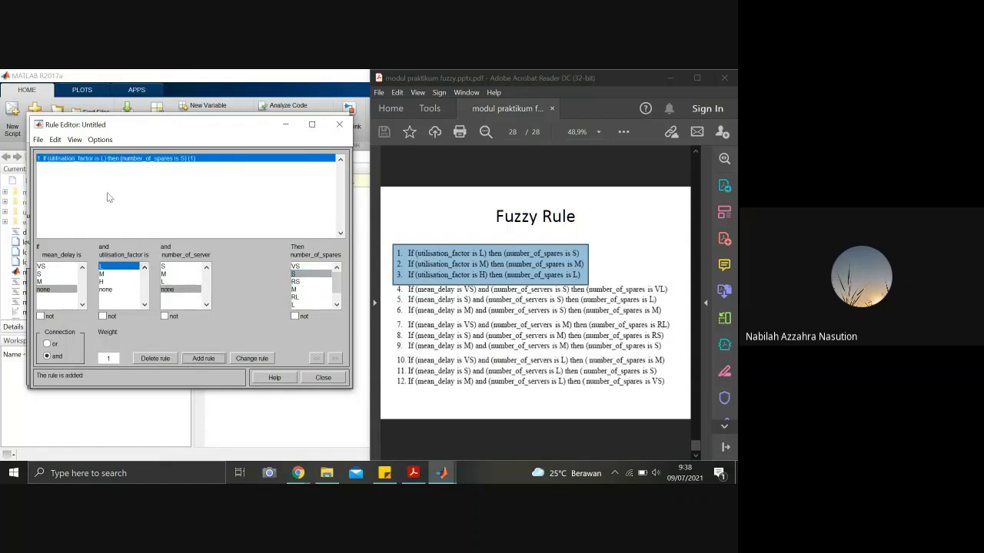
Step: Add two rules: utilisation_factor M gives number_of_spares M, and utilisation_factor H gives number_of_spares L
{"action": "left_click", "coordinate": [109, 275]}
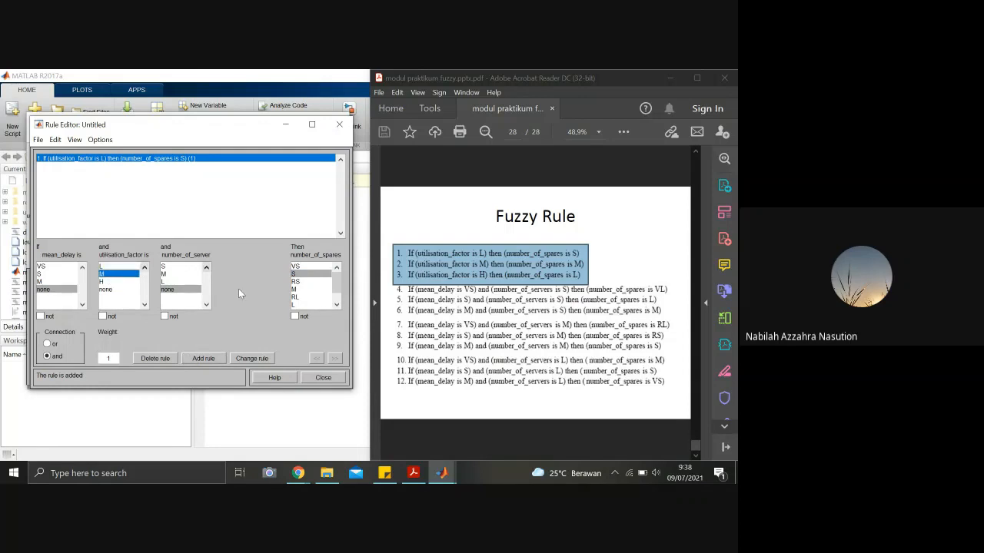
{"action": "left_click", "coordinate": [297, 289]}
{"action": "left_click", "coordinate": [197, 359]}
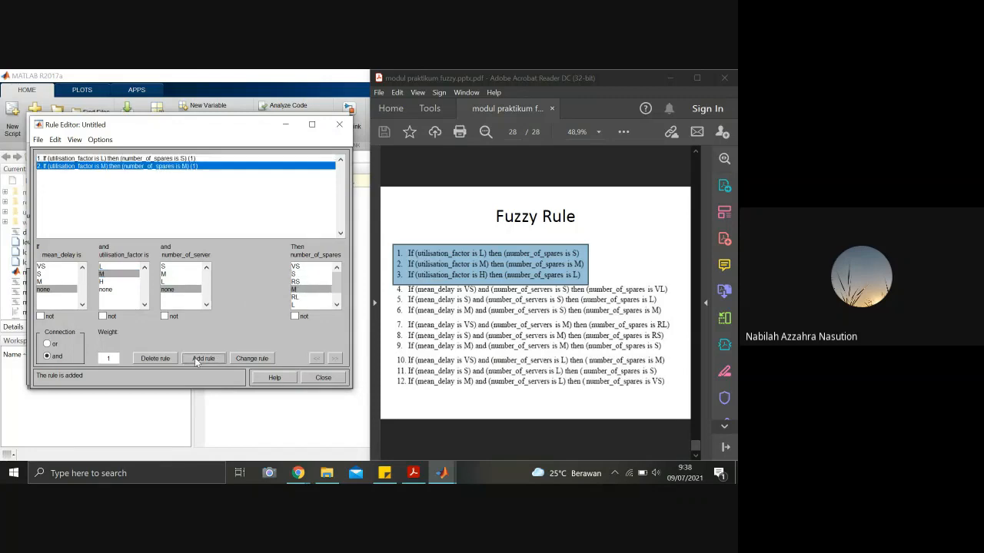
{"action": "left_click", "coordinate": [108, 282]}
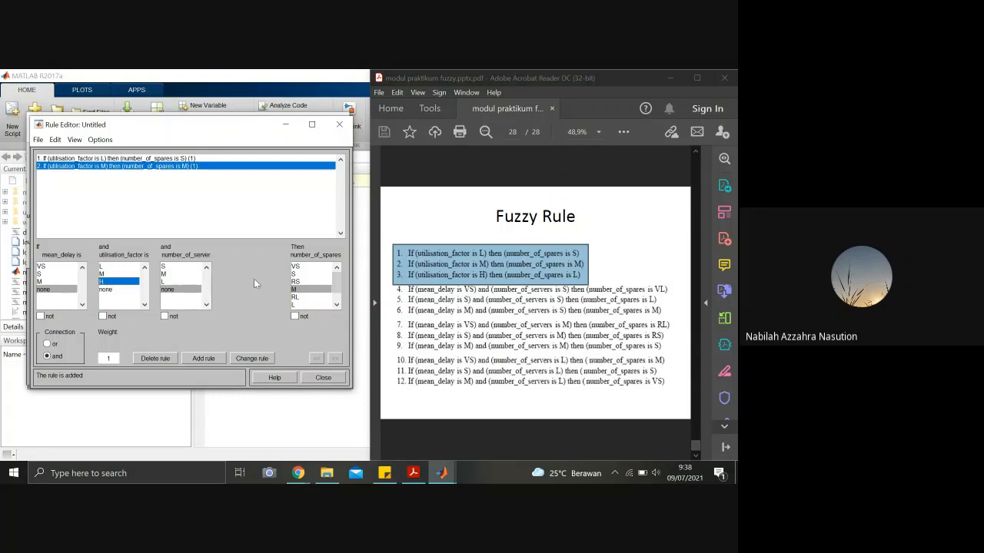
{"action": "left_click", "coordinate": [296, 305]}
{"action": "left_click", "coordinate": [204, 358]}
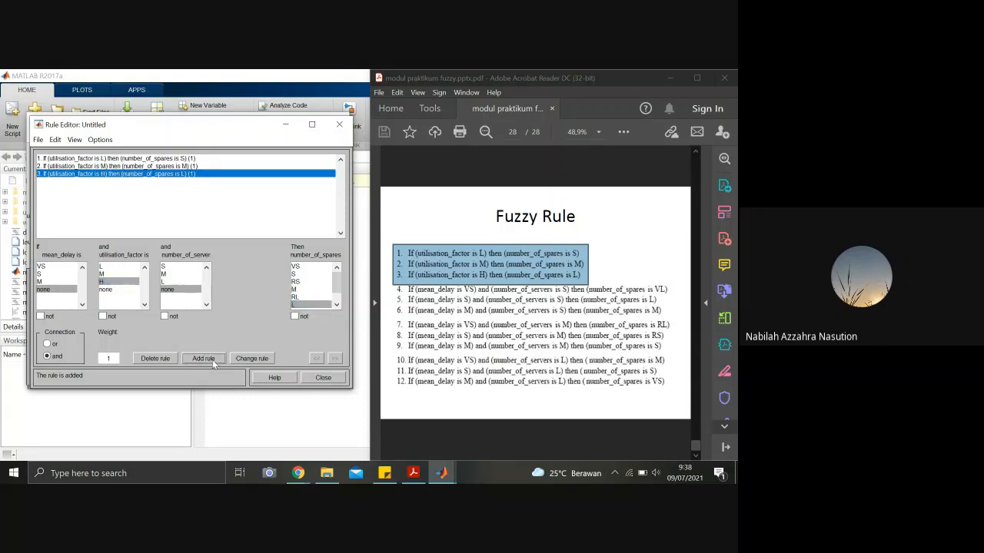
Step: Mark rules 4 to 6 on the Fuzzy Rule slide in Acrobat Reader and return to MATLAB's Rule Editor
{"action": "left_click", "coordinate": [391, 287]}
{"action": "left_click_drag", "start_coordinate": [390, 285], "coordinate": [676, 316]}
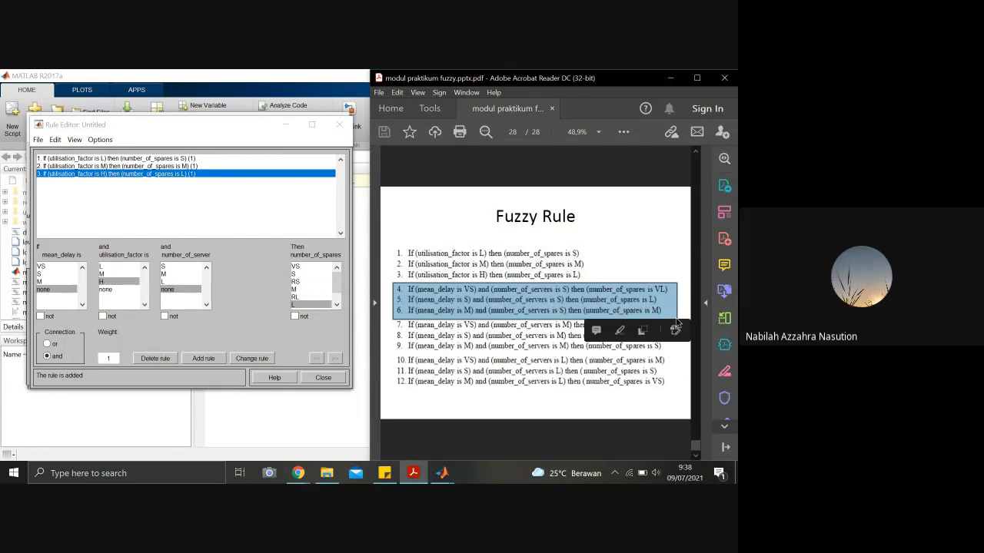
{"action": "left_click", "coordinate": [234, 316]}
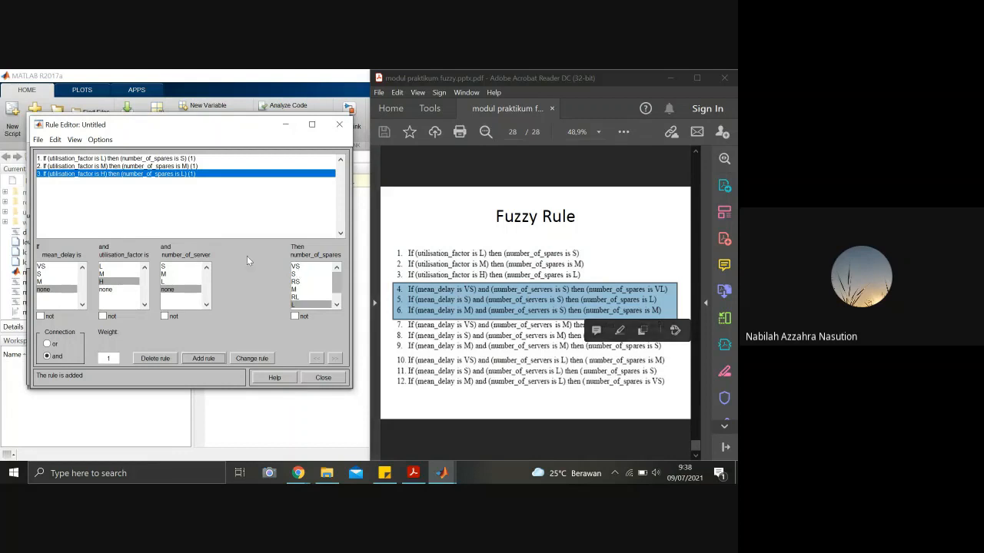
Step: Add a rule with utilisation_factor none: mean_delay VS and number_of_servers S gives number_of_spares VL
{"action": "left_click", "coordinate": [116, 290]}
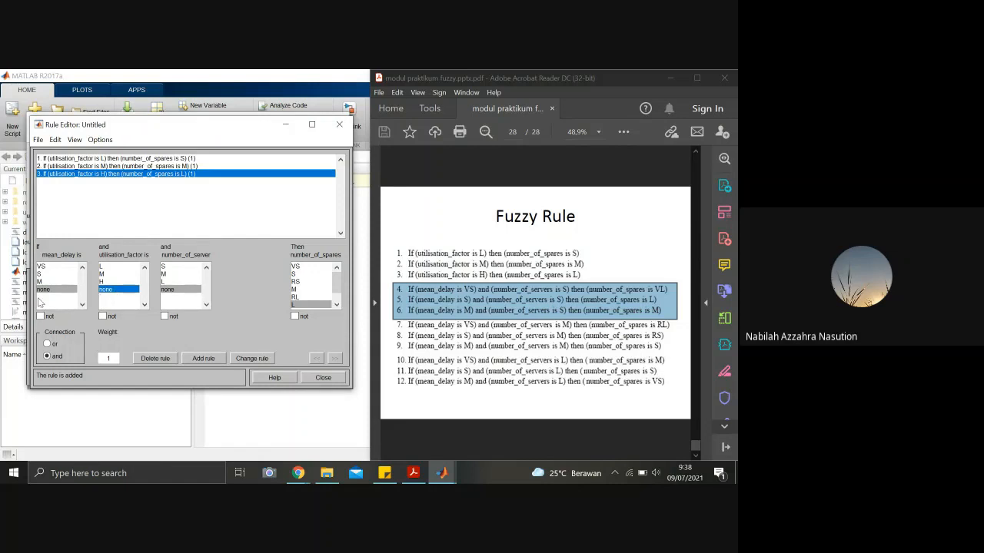
{"action": "left_click", "coordinate": [47, 268]}
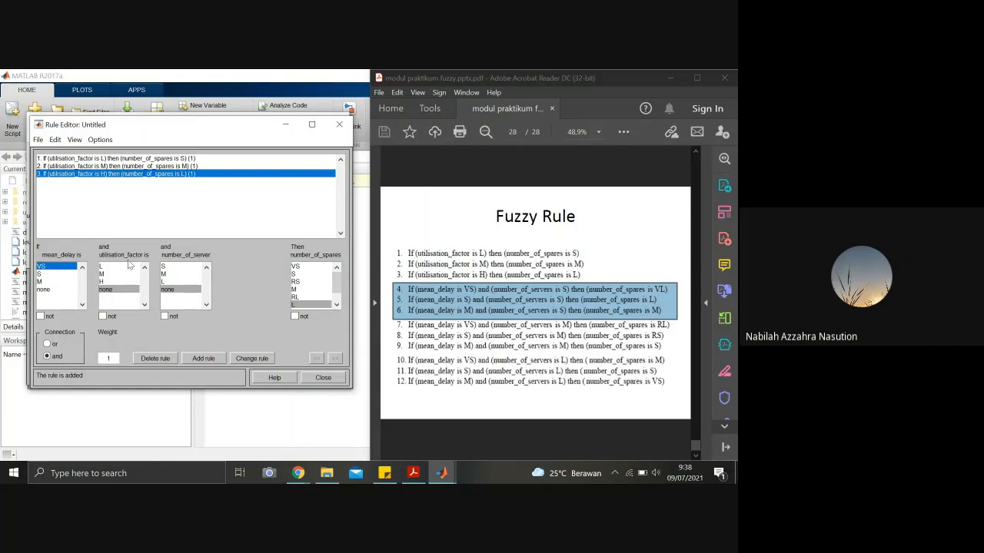
{"action": "left_click", "coordinate": [179, 266]}
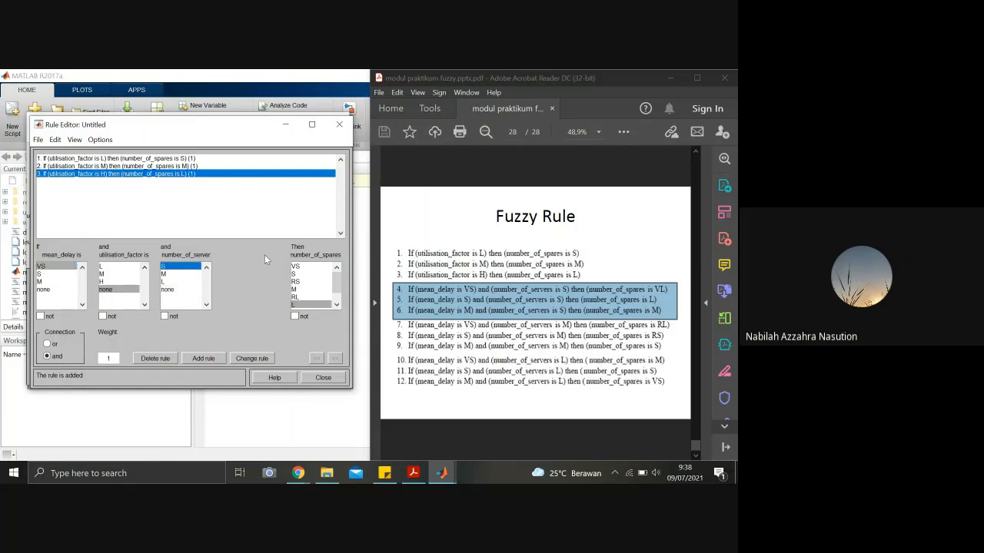
{"action": "scroll", "coordinate": [305, 305], "scroll_direction": "down", "scroll_amount": 2}
{"action": "left_click", "coordinate": [311, 298]}
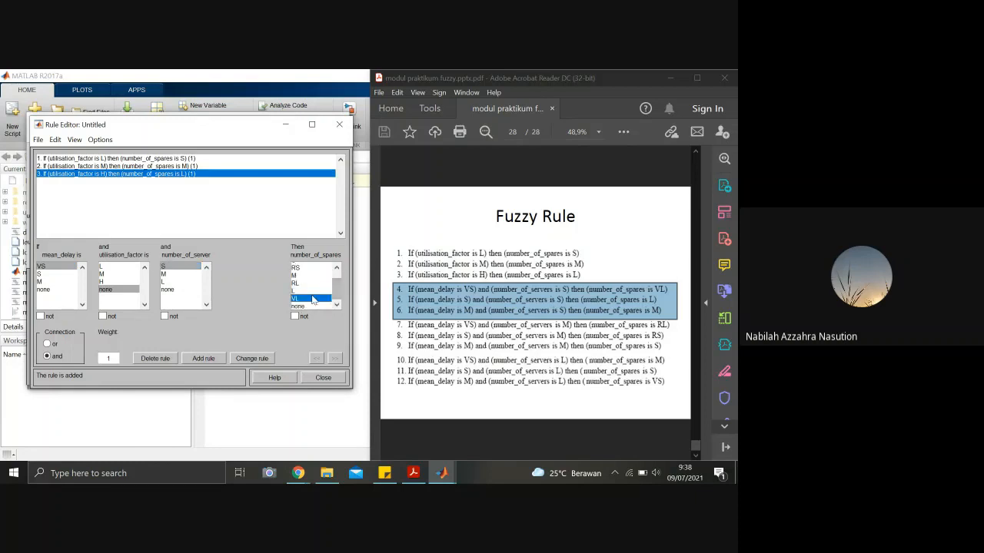
{"action": "left_click", "coordinate": [203, 358]}
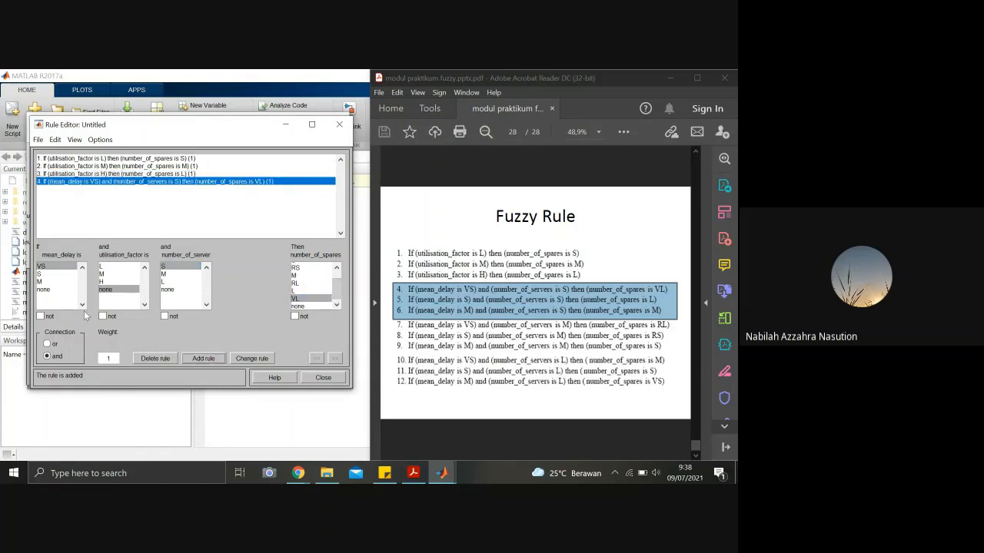
Step: Add the rule that mean_delay S and number_of_servers S gives number_of_spares L
{"action": "left_click", "coordinate": [51, 274]}
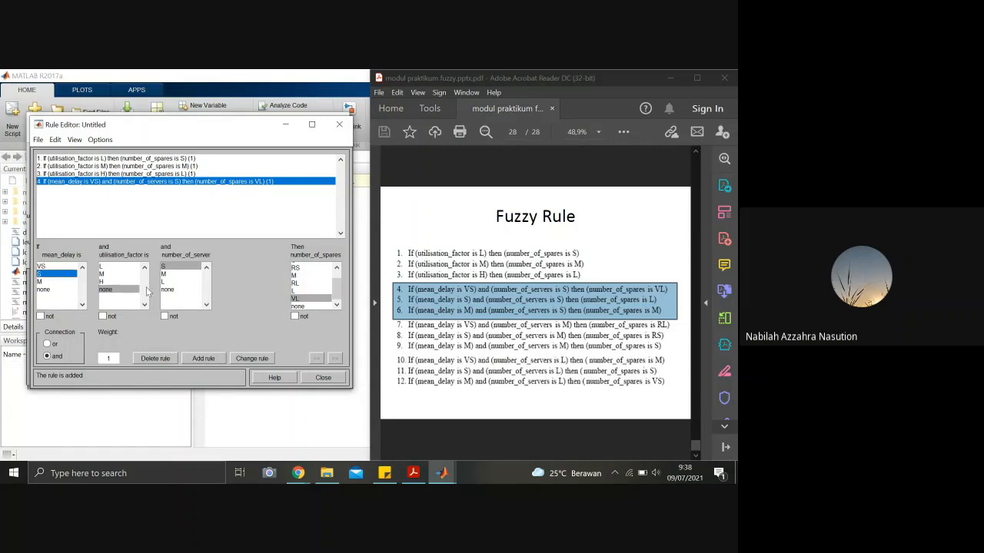
{"action": "left_click", "coordinate": [170, 267]}
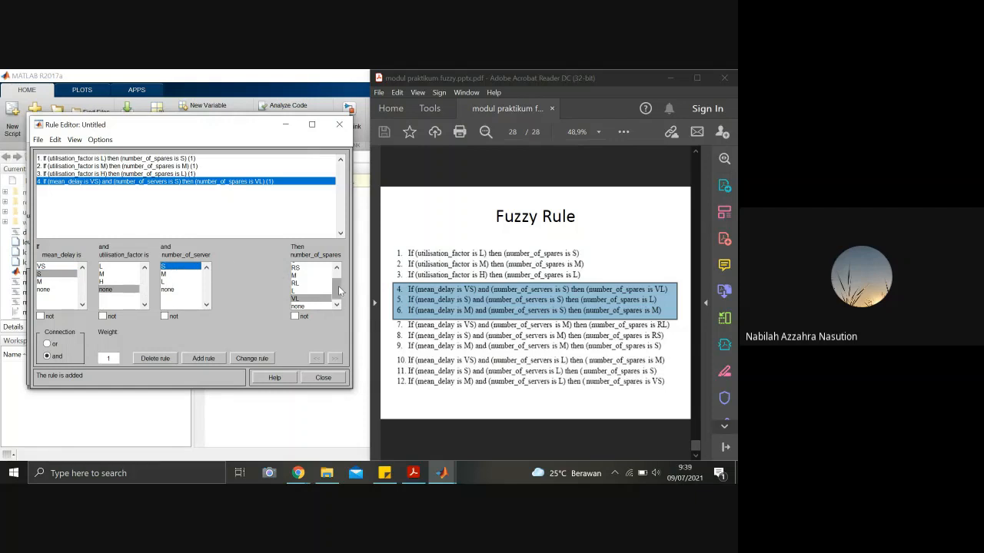
{"action": "left_click", "coordinate": [298, 291]}
{"action": "left_click", "coordinate": [204, 358]}
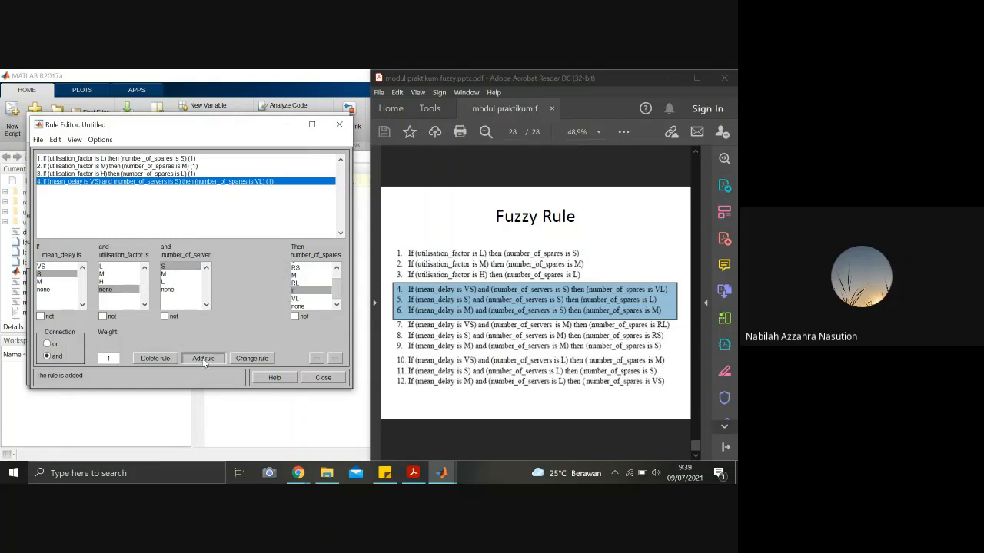
Step: Add the rule that mean_delay M and number_of_servers S gives number_of_spares M
{"action": "left_click", "coordinate": [49, 282]}
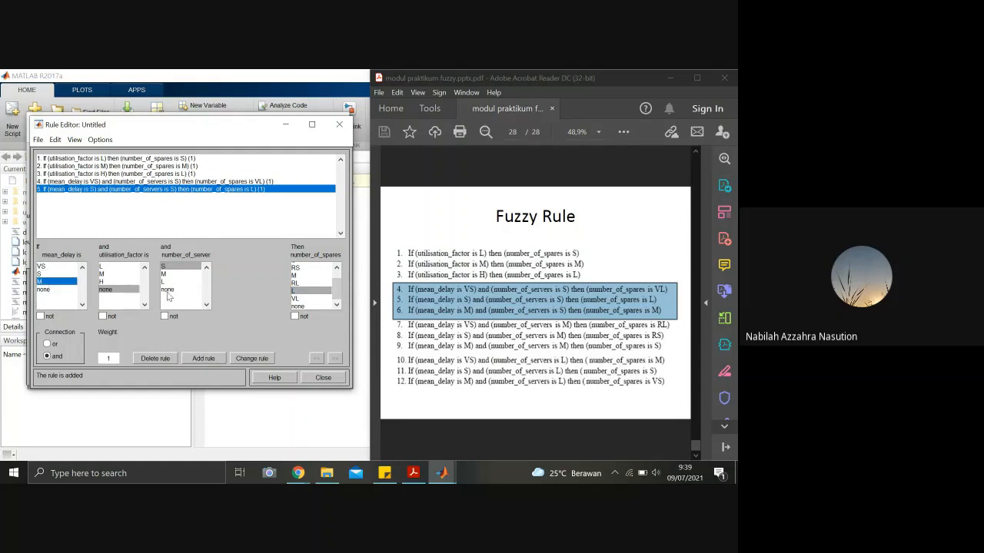
{"action": "left_click", "coordinate": [173, 268]}
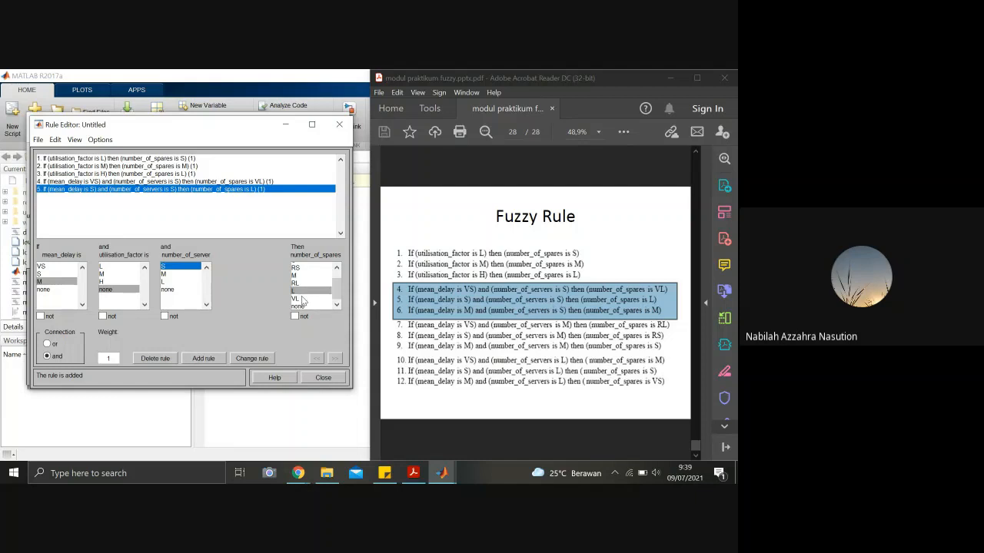
{"action": "left_click", "coordinate": [300, 276]}
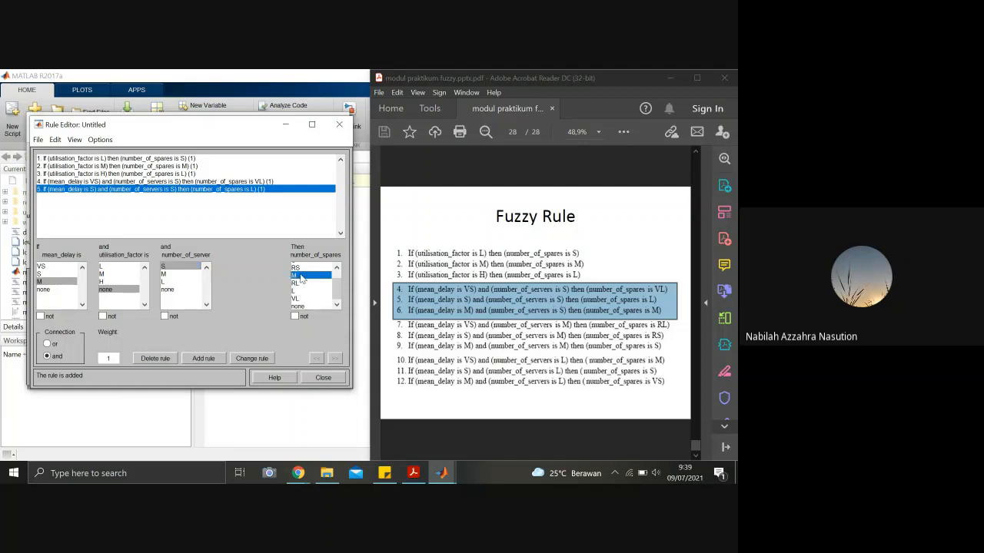
{"action": "left_click", "coordinate": [212, 361]}
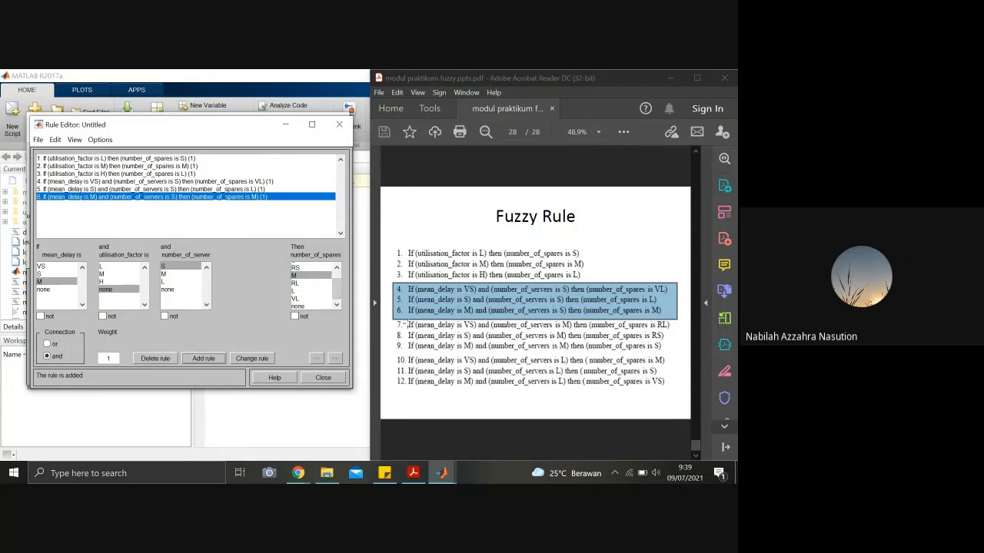
Step: Mark rules 7 to 9 on the Fuzzy Rule slide in Acrobat Reader and return to MATLAB's Rule Editor
{"action": "left_click", "coordinate": [390, 320]}
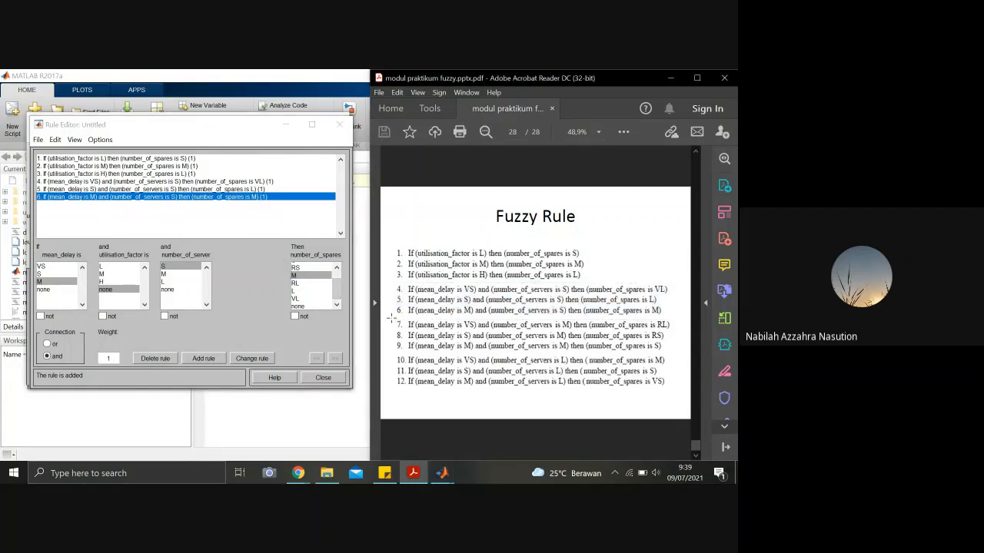
{"action": "left_click_drag", "start_coordinate": [391, 318], "coordinate": [675, 353]}
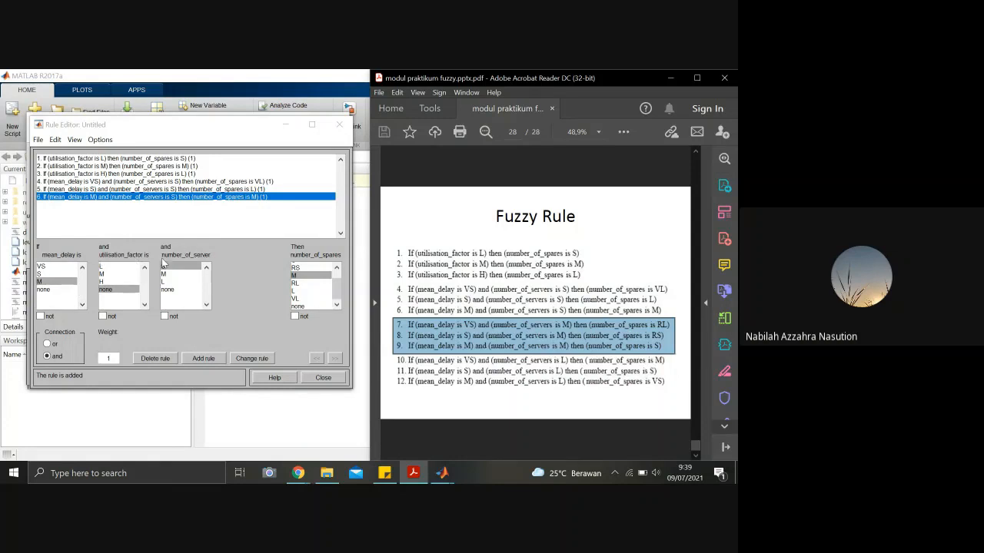
{"action": "left_click", "coordinate": [98, 259]}
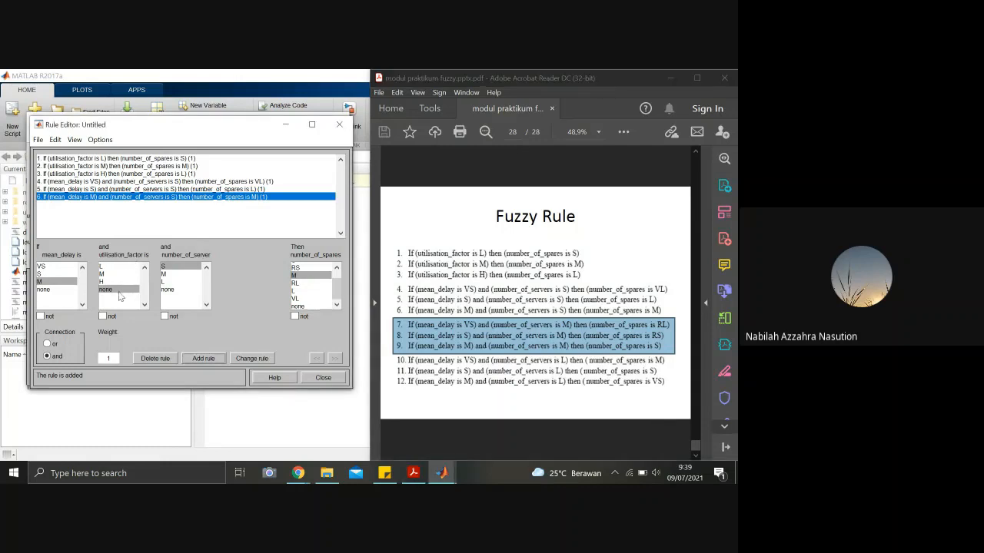
Step: Add the rule that mean_delay VS and number_of_servers M gives number_of_spares RL
{"action": "left_click", "coordinate": [51, 268]}
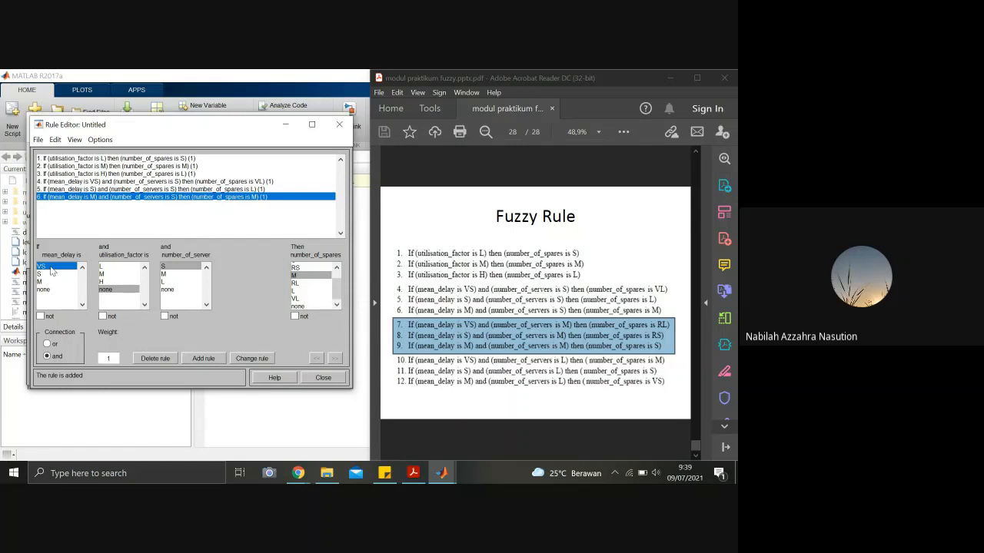
{"action": "left_click", "coordinate": [169, 274]}
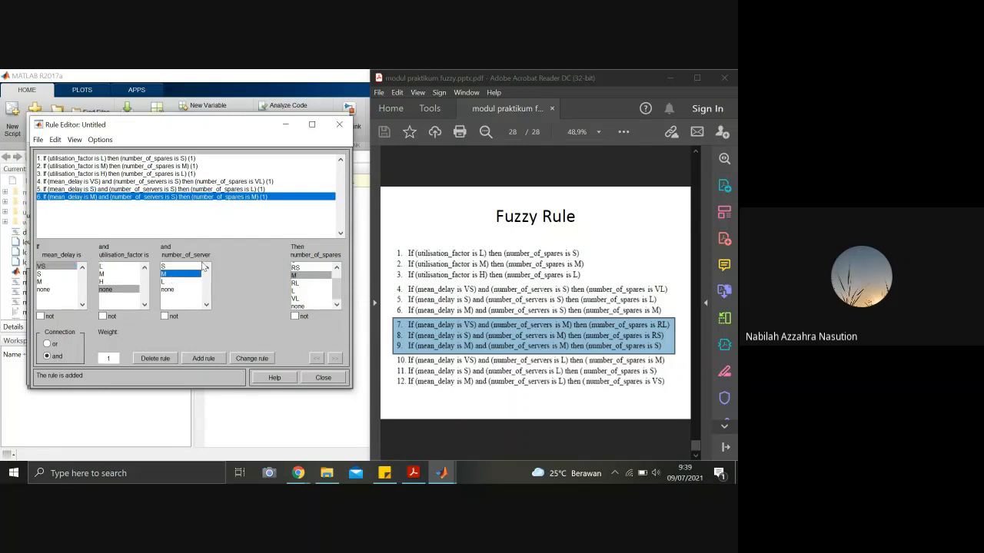
{"action": "left_click", "coordinate": [303, 284]}
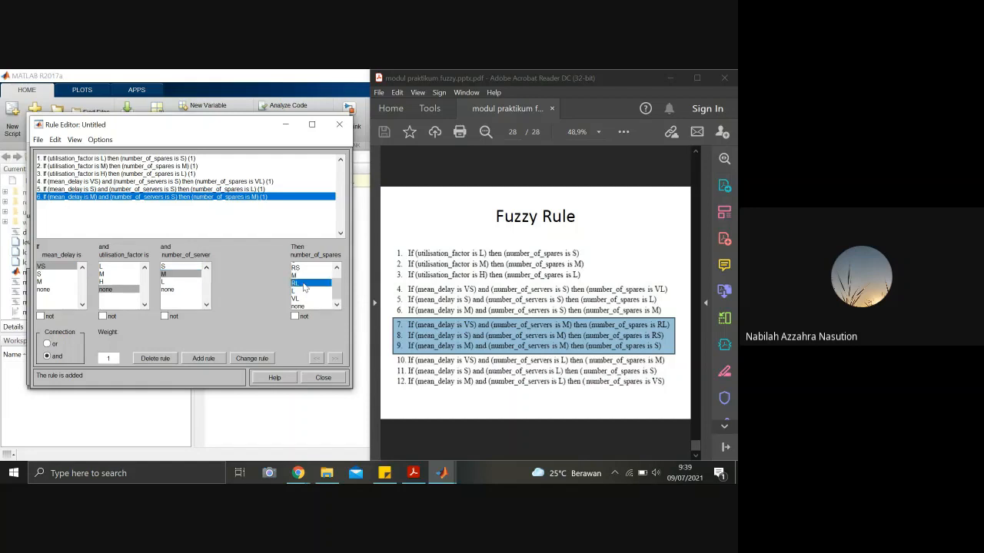
{"action": "left_click", "coordinate": [206, 358]}
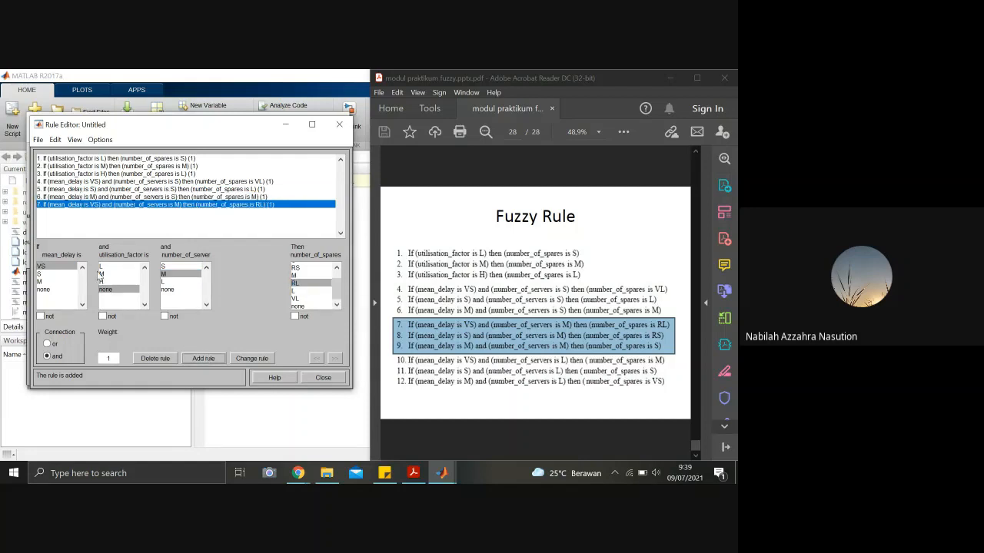
Step: Add the rule that mean_delay S and number_of_servers M gives number_of_spares RS
{"action": "left_click", "coordinate": [40, 275]}
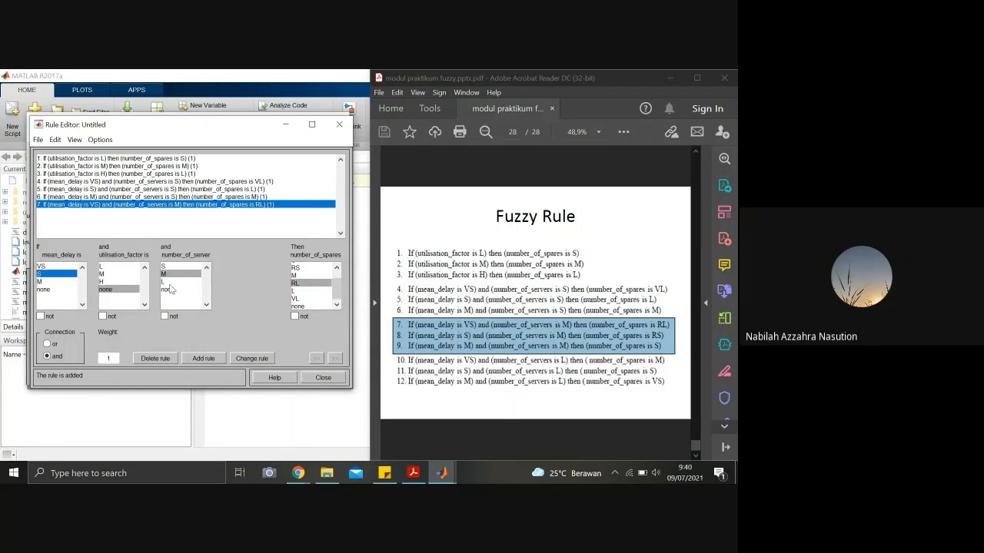
{"action": "left_click", "coordinate": [171, 275]}
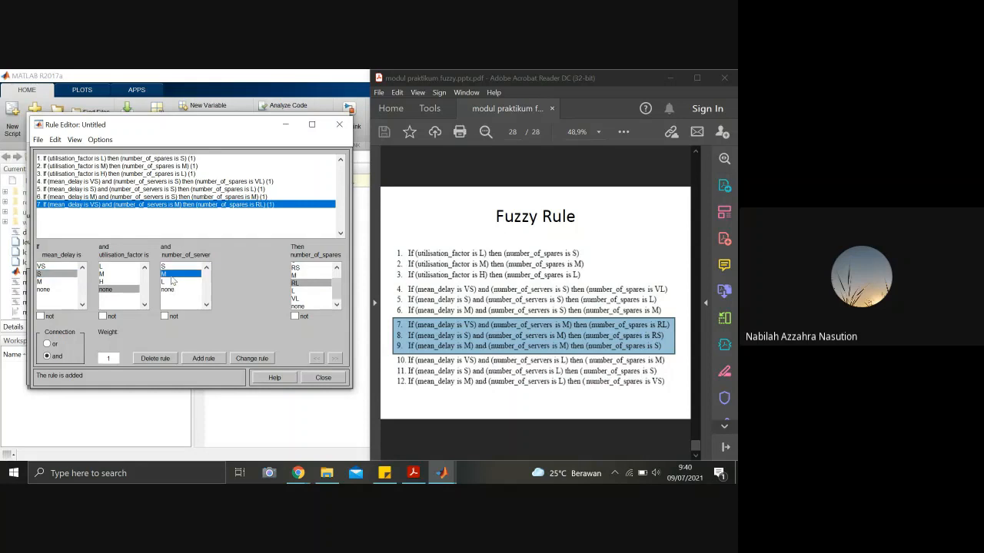
{"action": "left_click", "coordinate": [295, 269]}
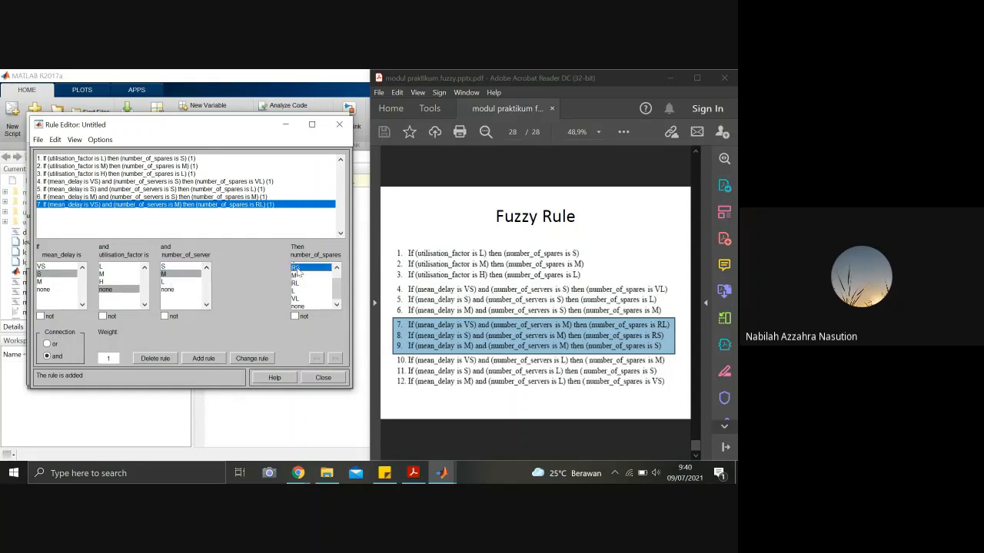
{"action": "left_click", "coordinate": [212, 361]}
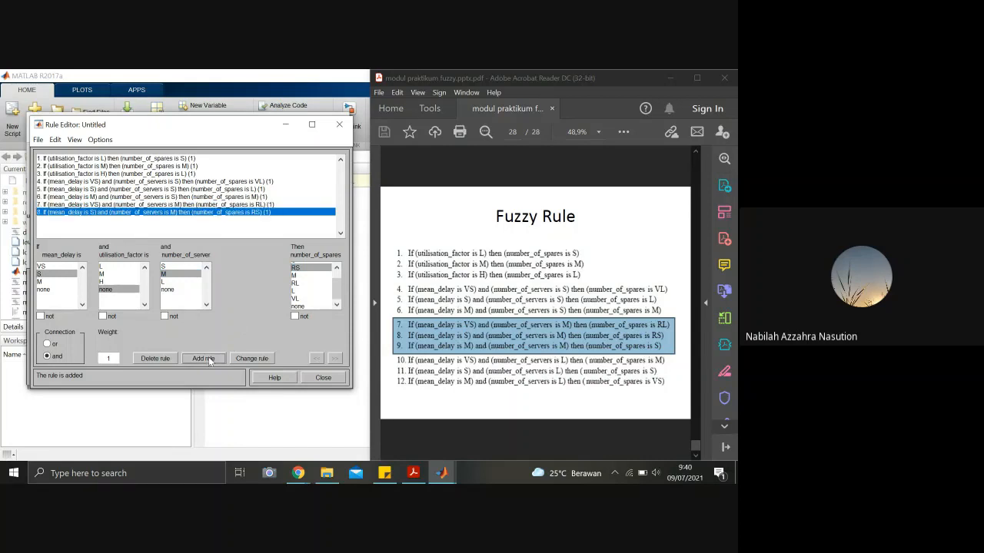
Step: Add the rule that mean_delay M and number_of_servers M gives number_of_spares S
{"action": "left_click", "coordinate": [48, 283]}
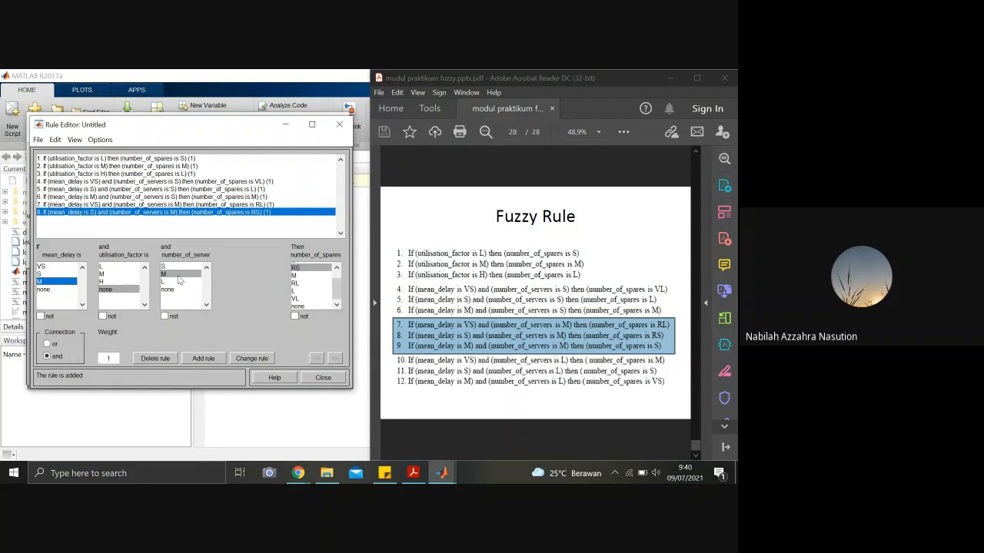
{"action": "left_click", "coordinate": [178, 275]}
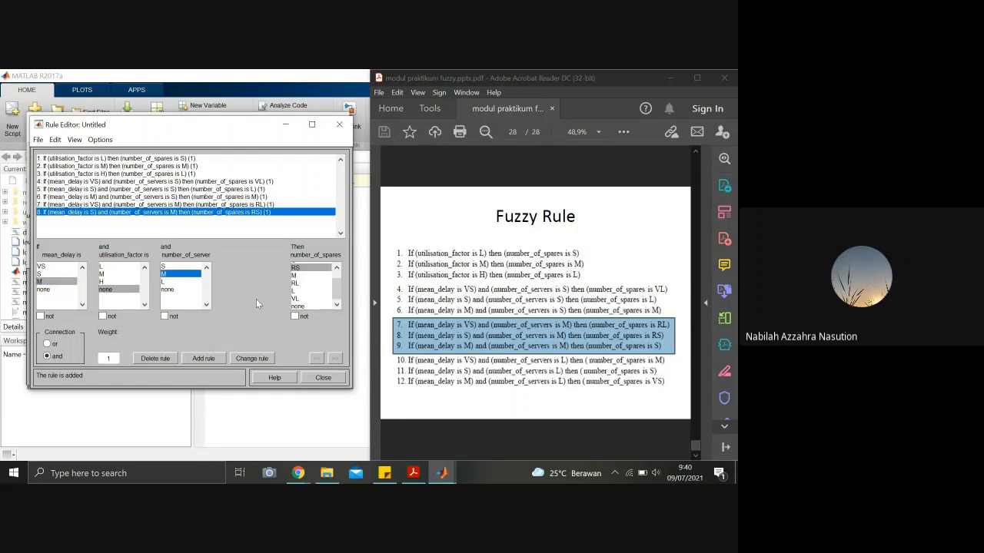
{"action": "left_click_drag", "start_coordinate": [338, 288], "coordinate": [338, 278]}
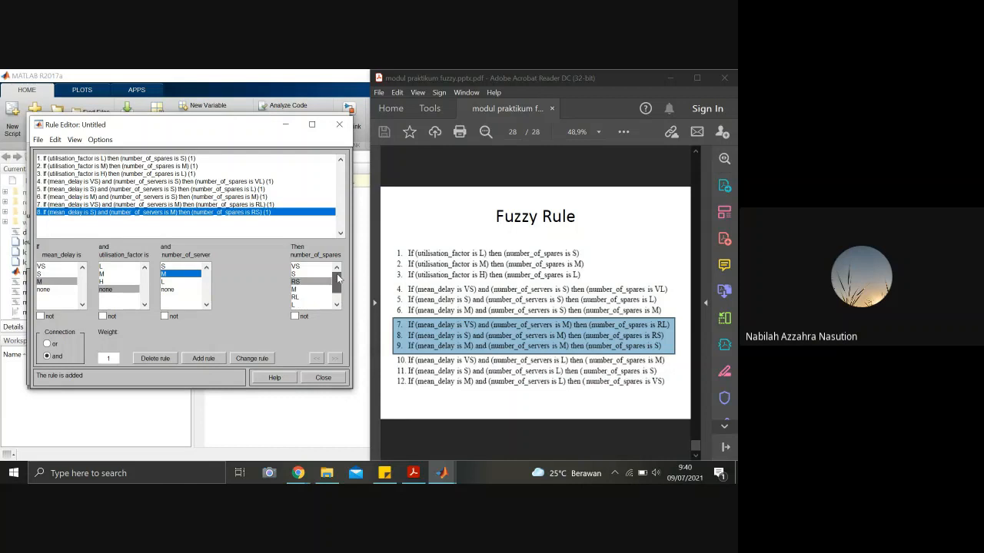
{"action": "left_click", "coordinate": [296, 274]}
{"action": "left_click", "coordinate": [203, 358]}
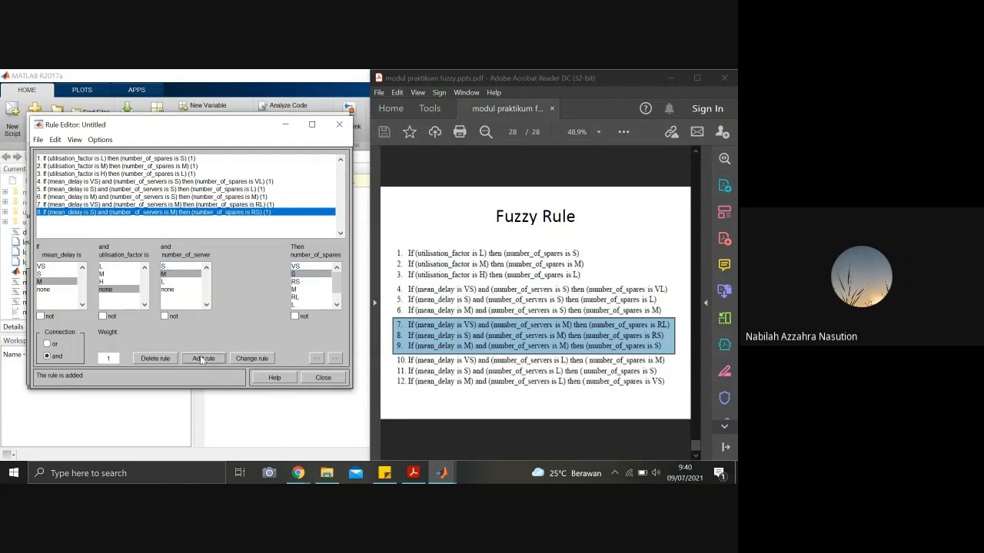
Step: Mark rules 10 to 12 on the Fuzzy Rule slide in Acrobat Reader and return to MATLAB's Rule Editor
{"action": "left_click", "coordinate": [437, 394]}
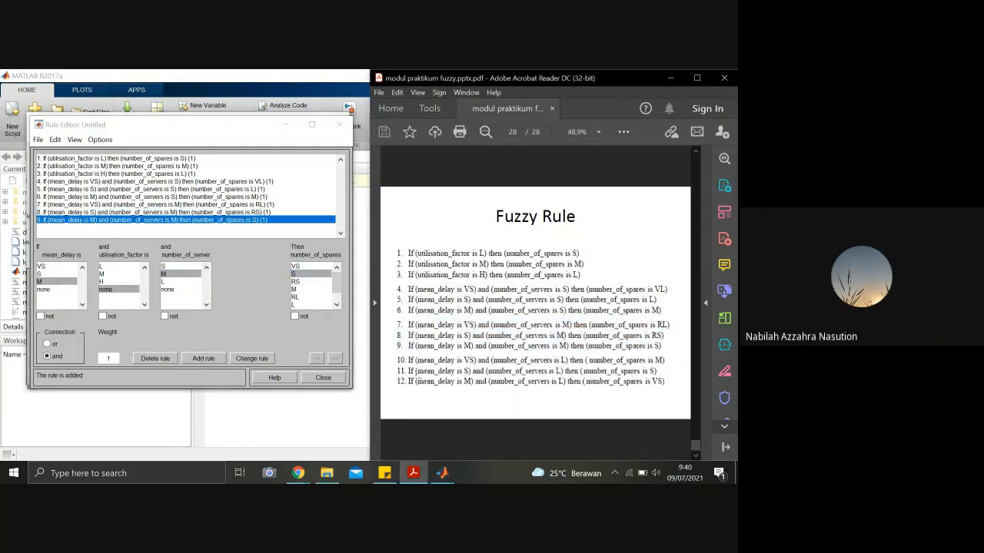
{"action": "left_click_drag", "start_coordinate": [393, 352], "coordinate": [670, 391]}
{"action": "left_click", "coordinate": [247, 334]}
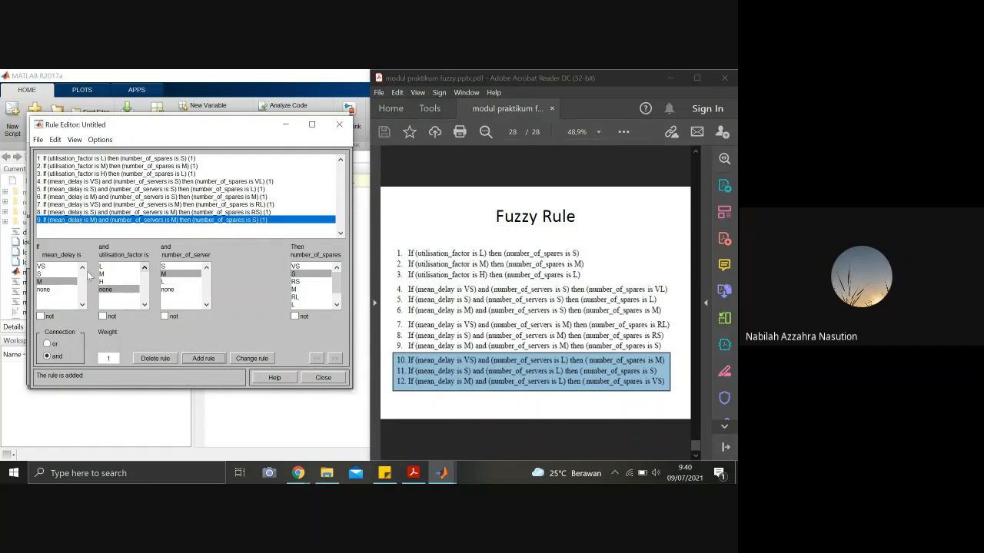
Step: Add the rule that mean_delay VS and number_of_servers L gives number_of_spares M
{"action": "left_click", "coordinate": [56, 269]}
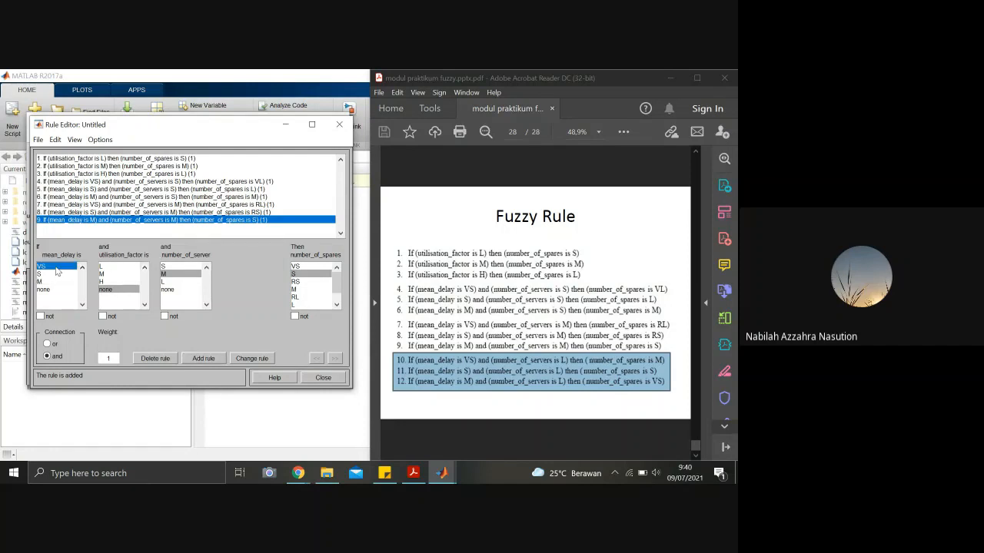
{"action": "left_click", "coordinate": [175, 281]}
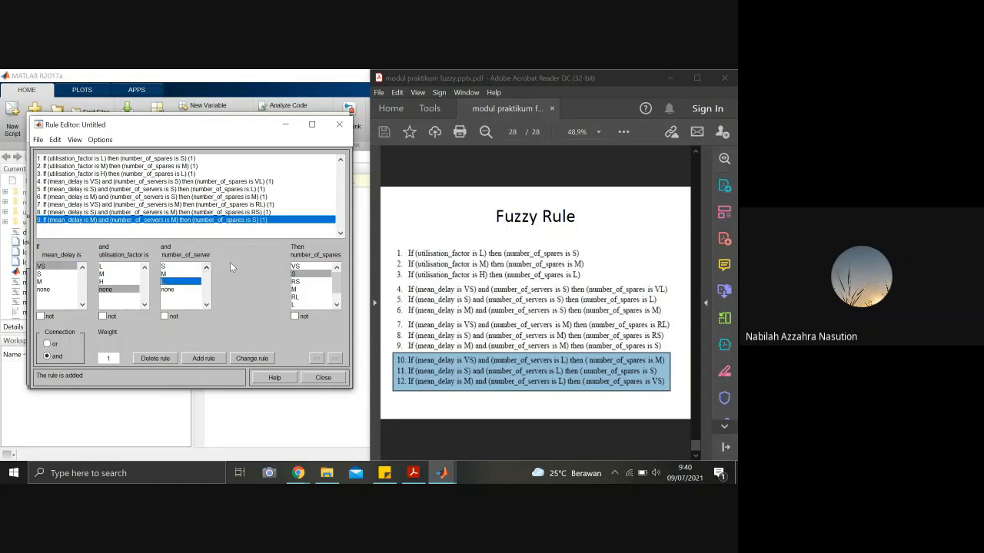
{"action": "left_click", "coordinate": [296, 290]}
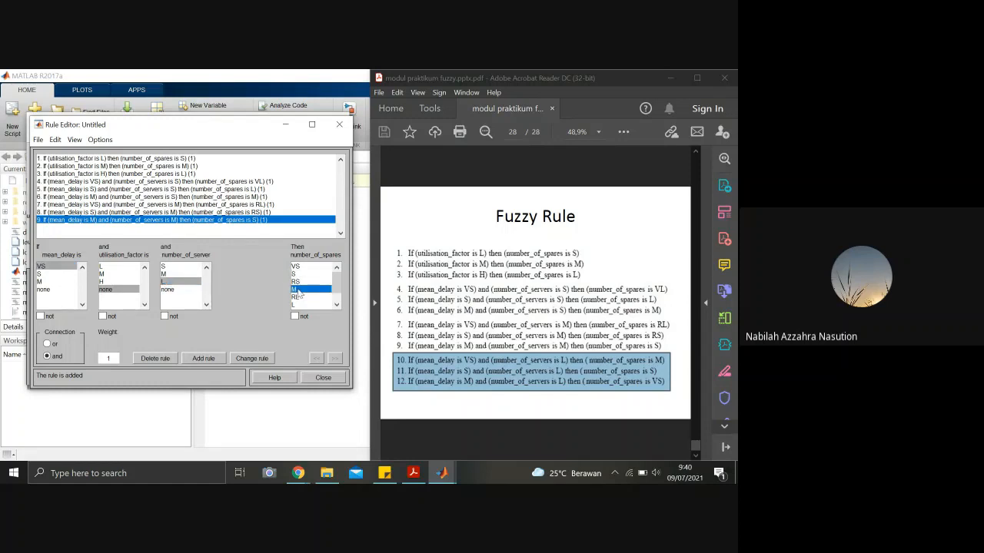
{"action": "left_click", "coordinate": [209, 358]}
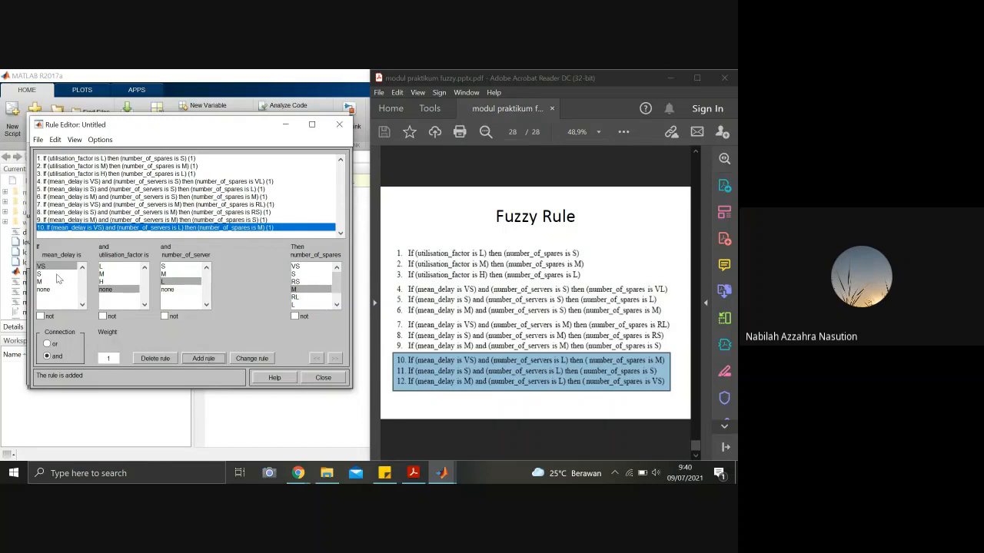
Step: Add the rule that mean_delay S and number_of_servers L gives number_of_spares S
{"action": "left_click", "coordinate": [57, 275]}
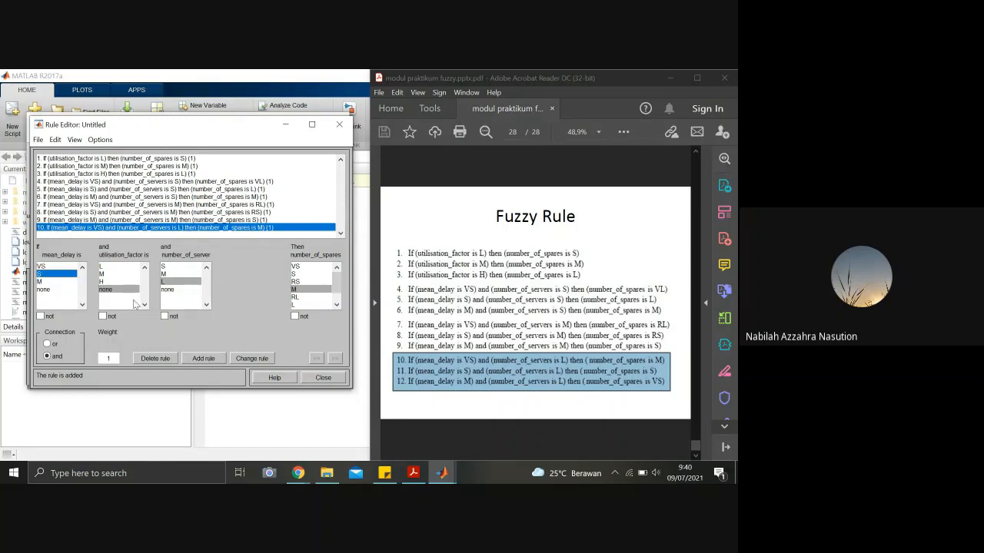
{"action": "left_click", "coordinate": [177, 282]}
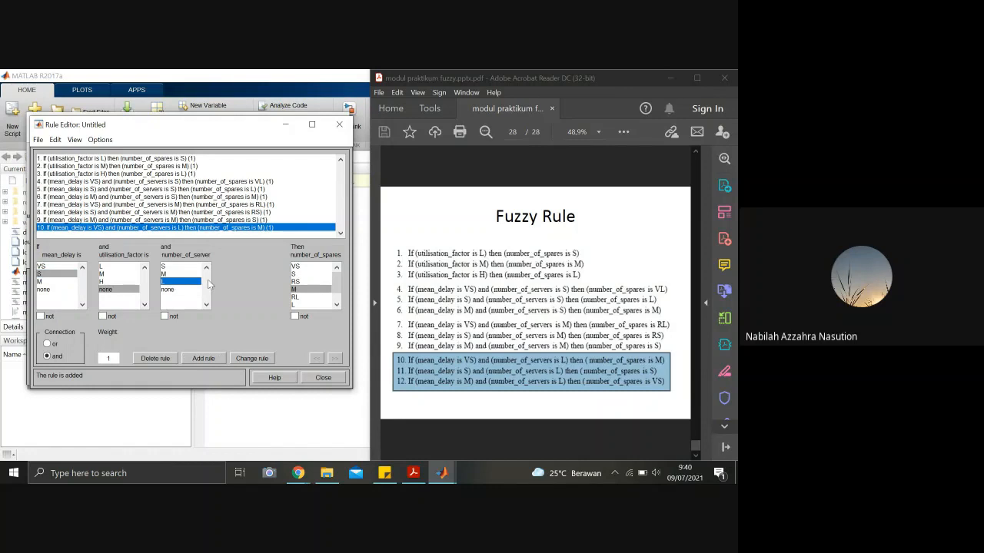
{"action": "left_click", "coordinate": [295, 275]}
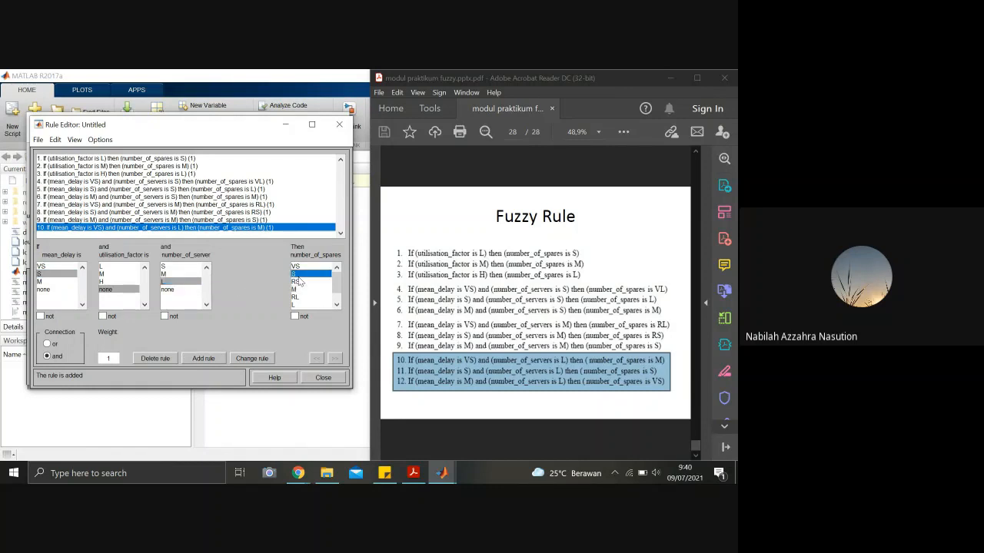
{"action": "left_click", "coordinate": [212, 361]}
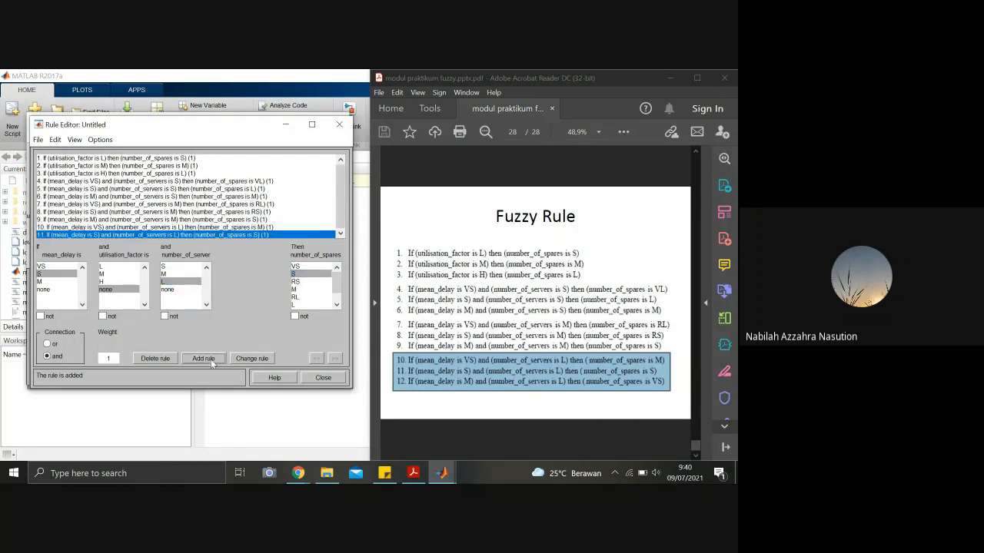
Step: Add the rule that mean_delay M and number_of_servers L gives number_of_spares VS
{"action": "left_click", "coordinate": [44, 282]}
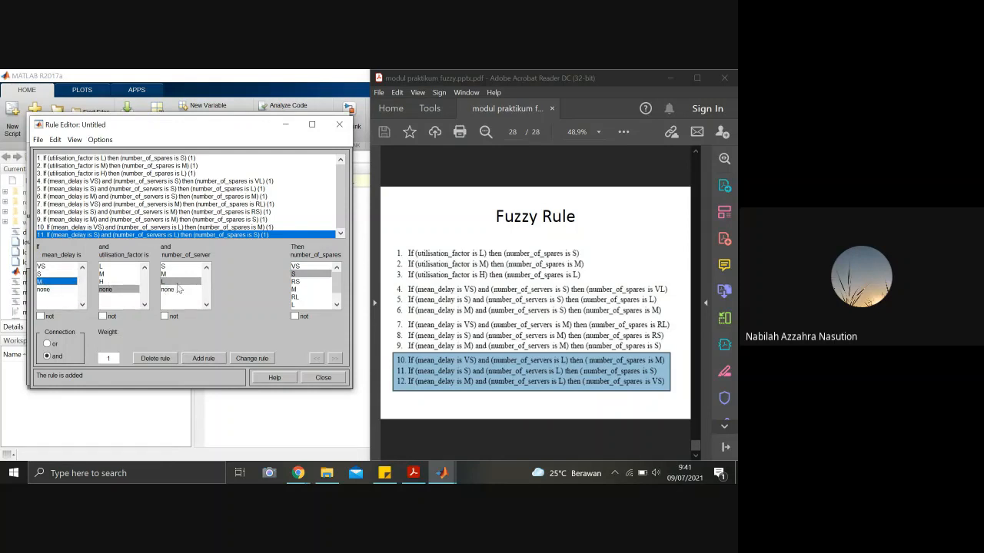
{"action": "left_click", "coordinate": [177, 283]}
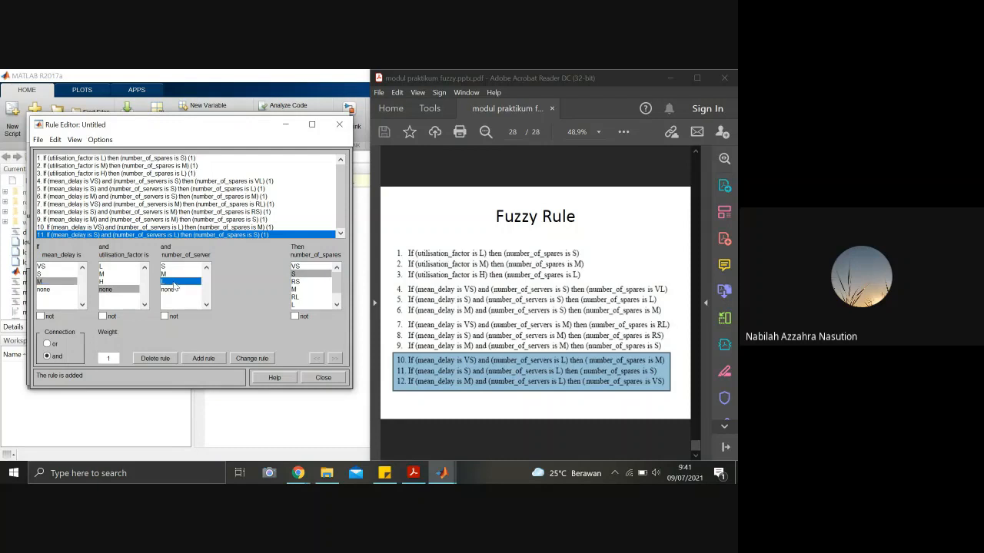
{"action": "left_click", "coordinate": [305, 269]}
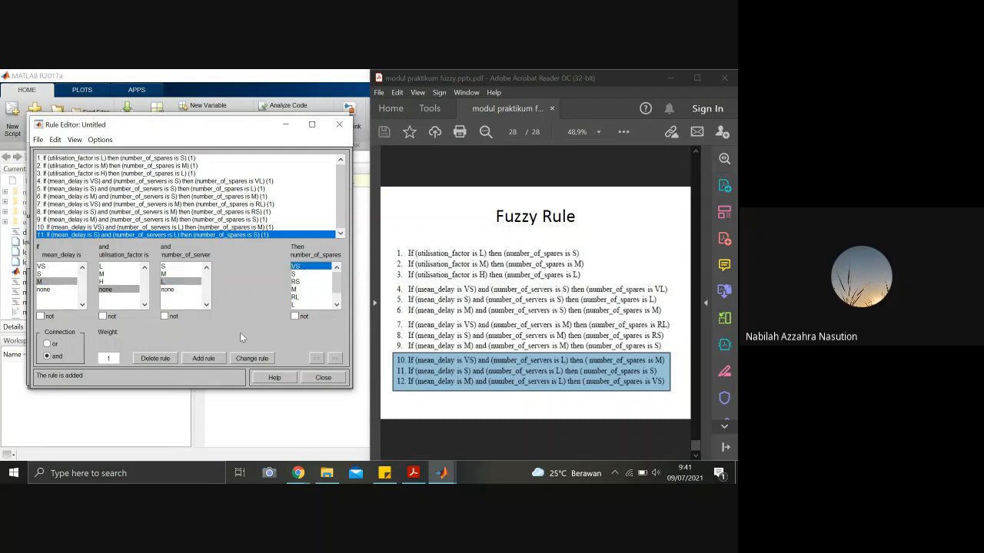
{"action": "left_click", "coordinate": [203, 359]}
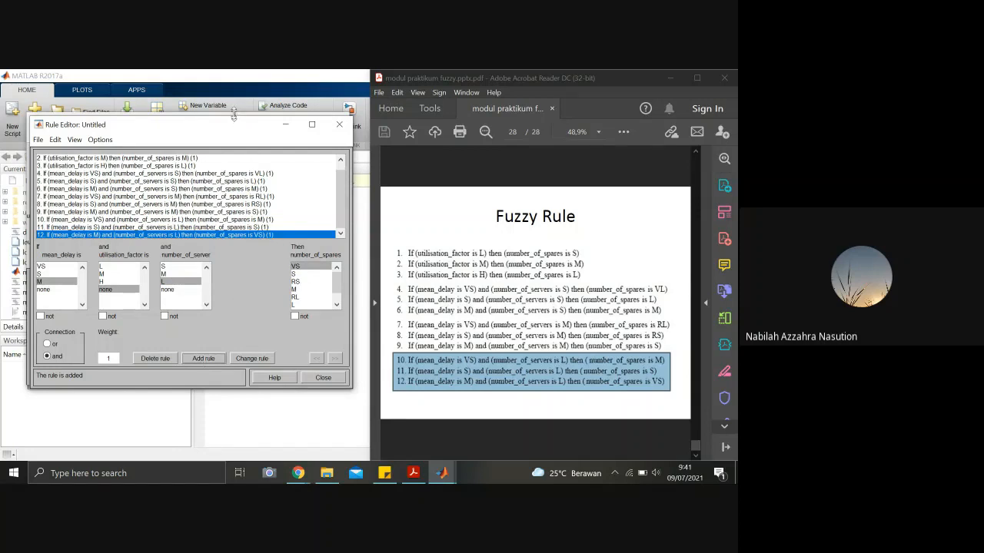
Step: Enlarge the Rule Editor to show all twelve rules and compare them with the Fuzzy Rule slide in Acrobat Reader
{"action": "left_click_drag", "start_coordinate": [234, 116], "coordinate": [229, 83]}
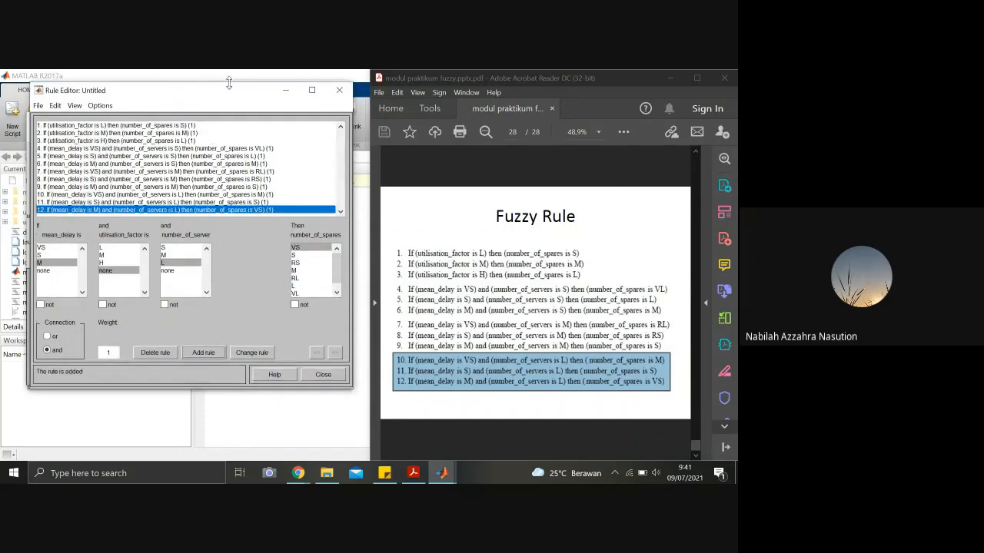
{"action": "left_click", "coordinate": [125, 126]}
{"action": "left_click", "coordinate": [408, 238]}
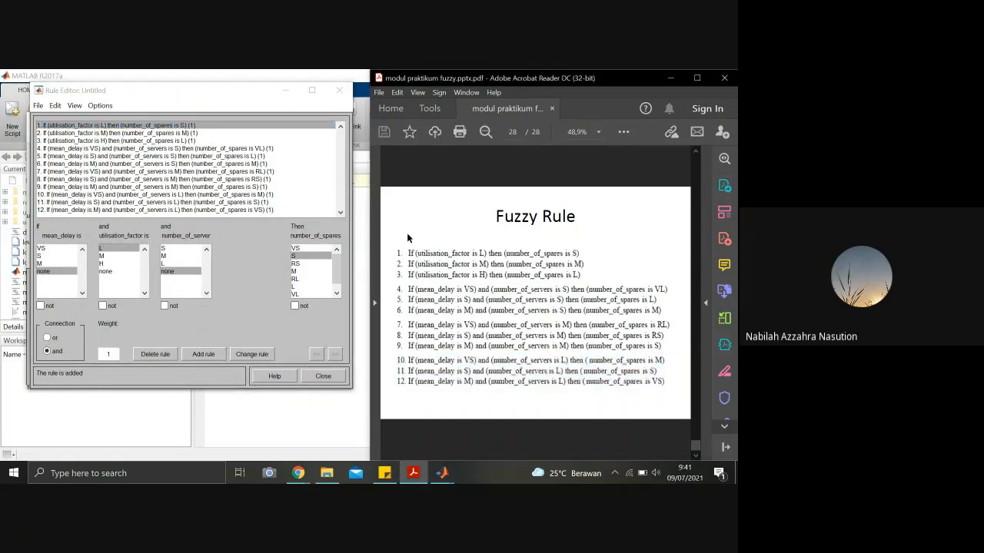
{"action": "left_click_drag", "start_coordinate": [389, 244], "coordinate": [680, 409]}
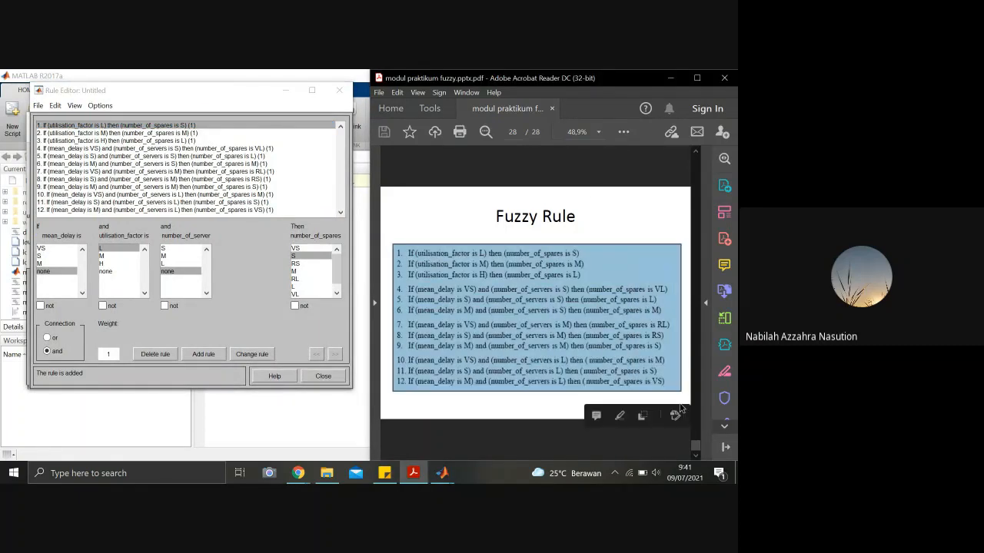
{"action": "left_click", "coordinate": [615, 194]}
{"action": "left_click", "coordinate": [255, 305]}
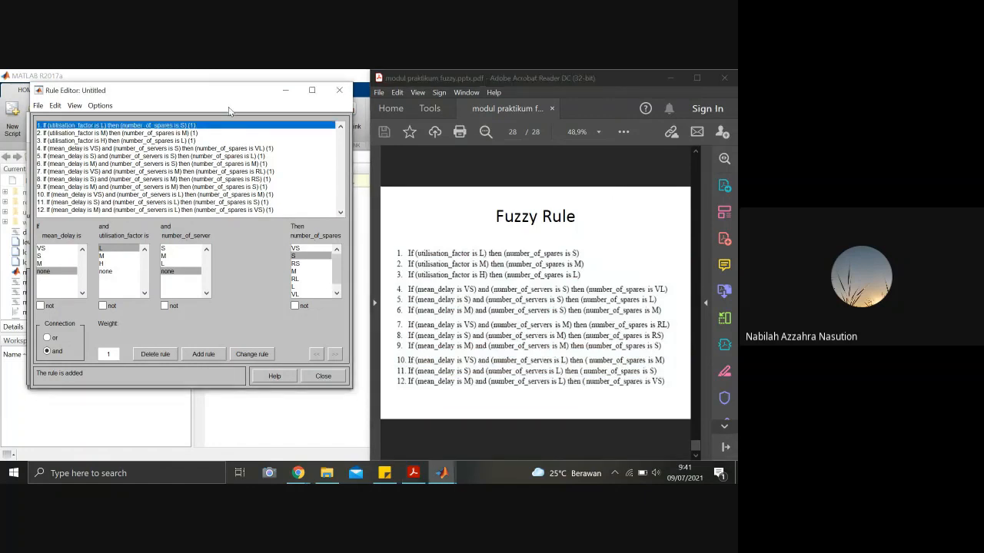
{"action": "mouse_move", "coordinate": [230, 93]}
{"action": "left_mouse_down"}
{"action": "mouse_move", "coordinate": [235, 151]}
{"action": "mouse_move", "coordinate": [229, 108]}
{"action": "left_mouse_up"}
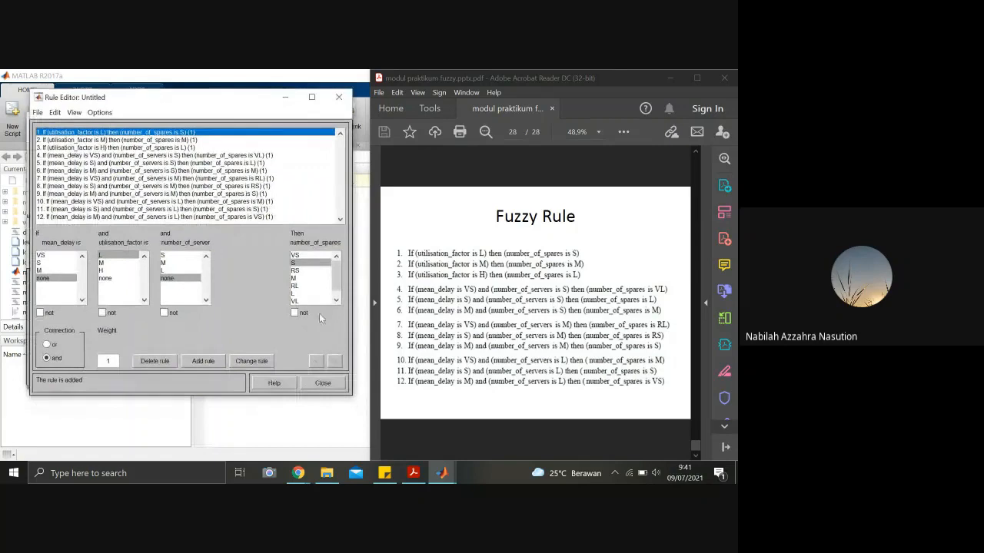
Step: Close the Rule Editor, open the Rule Viewer for the fuzzy system and move its window clear of the slide
{"action": "left_click", "coordinate": [322, 384]}
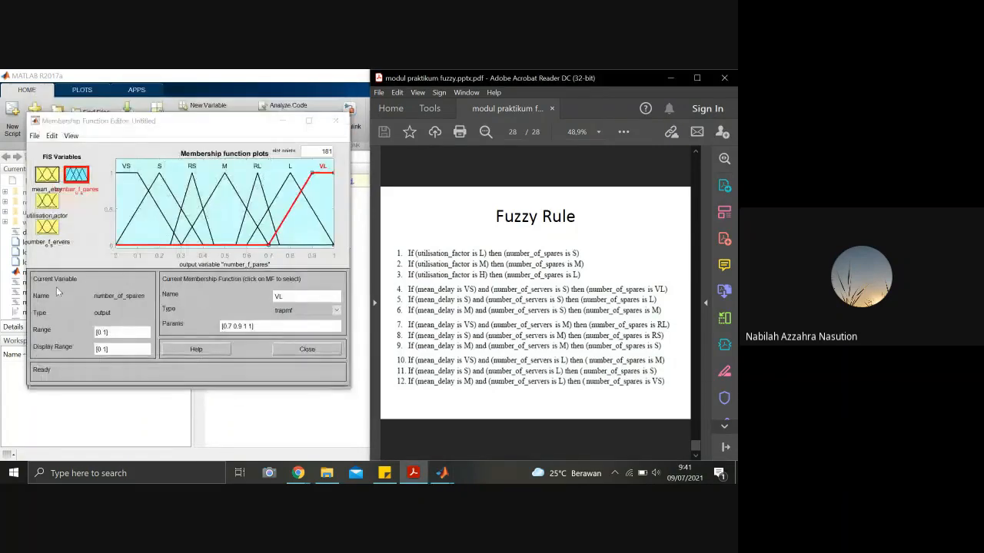
{"action": "left_click", "coordinate": [71, 136]}
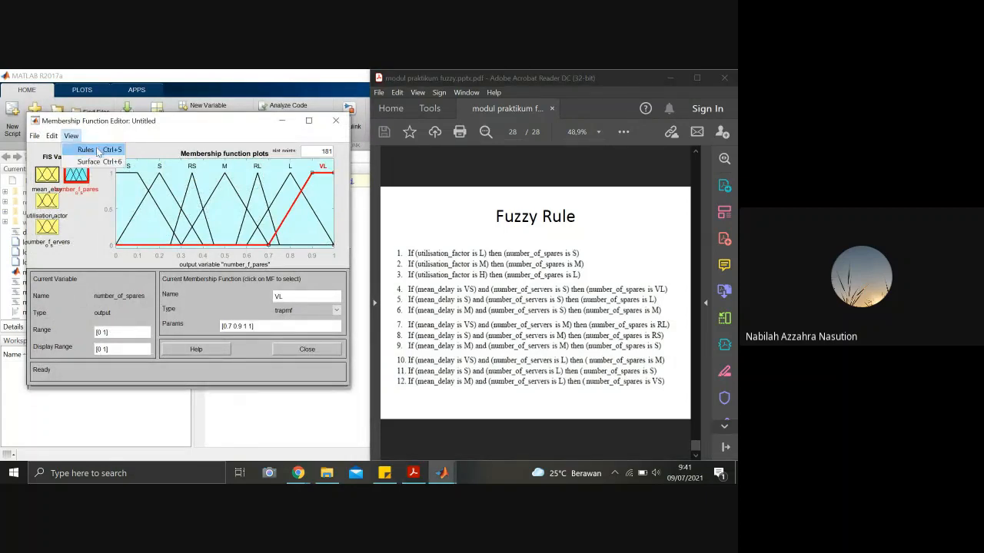
{"action": "left_click", "coordinate": [86, 150]}
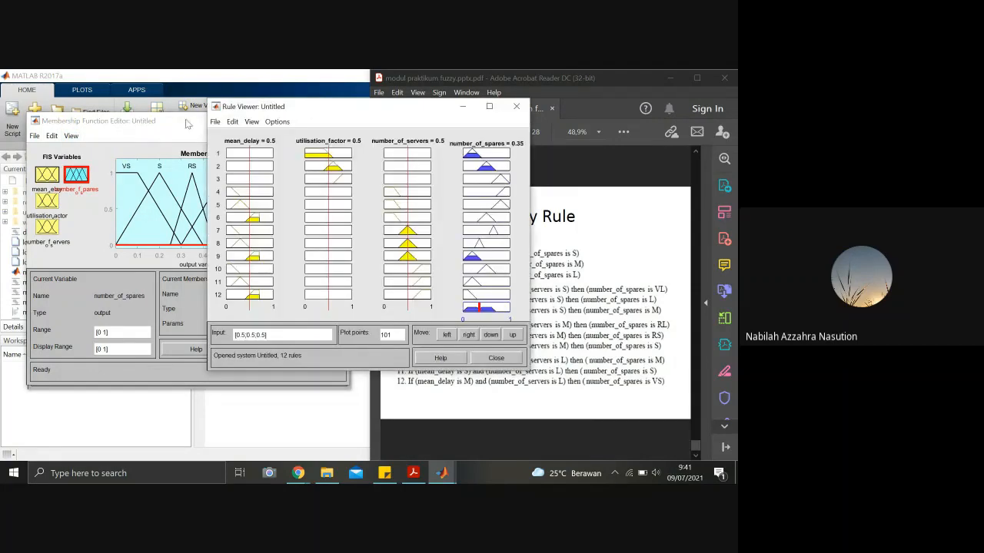
{"action": "left_click_drag", "start_coordinate": [267, 113], "coordinate": [119, 111]}
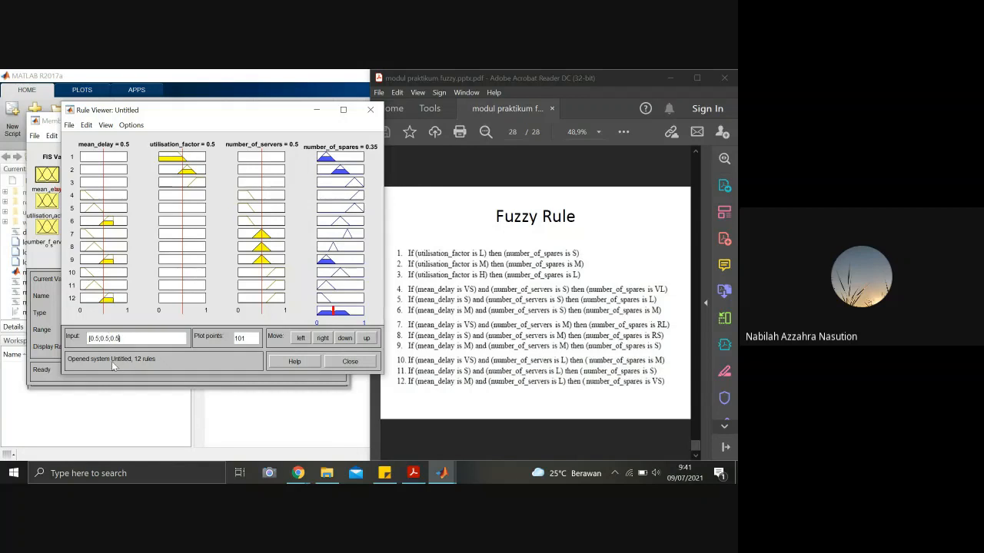
Step: Move the Rule Viewer's input lines to mean_delay about 0.386, utilisation_factor about 0.817 and number_of_servers about 0.085
{"action": "left_click", "coordinate": [98, 152]}
{"action": "left_click_drag", "start_coordinate": [99, 152], "coordinate": [110, 150]}
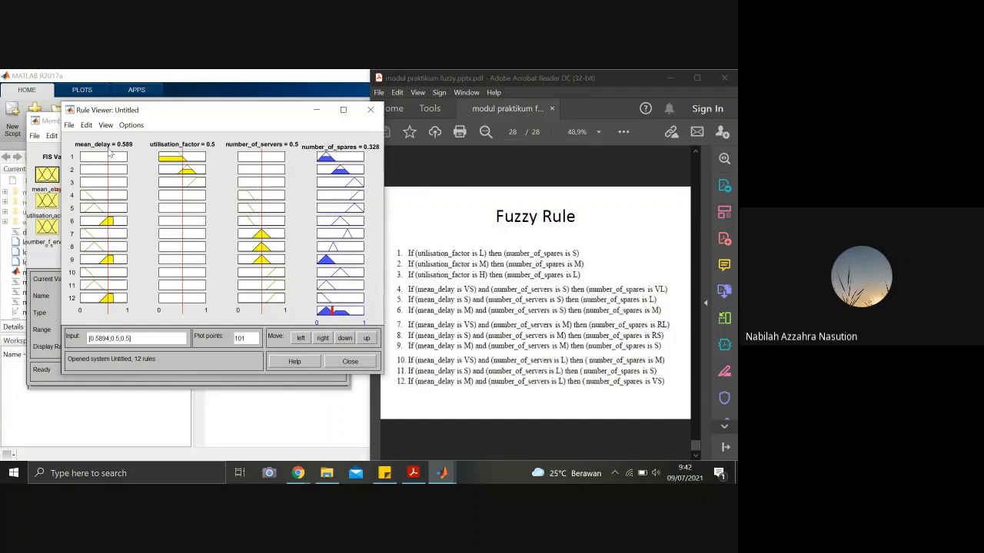
{"action": "left_click_drag", "start_coordinate": [108, 153], "coordinate": [99, 153]}
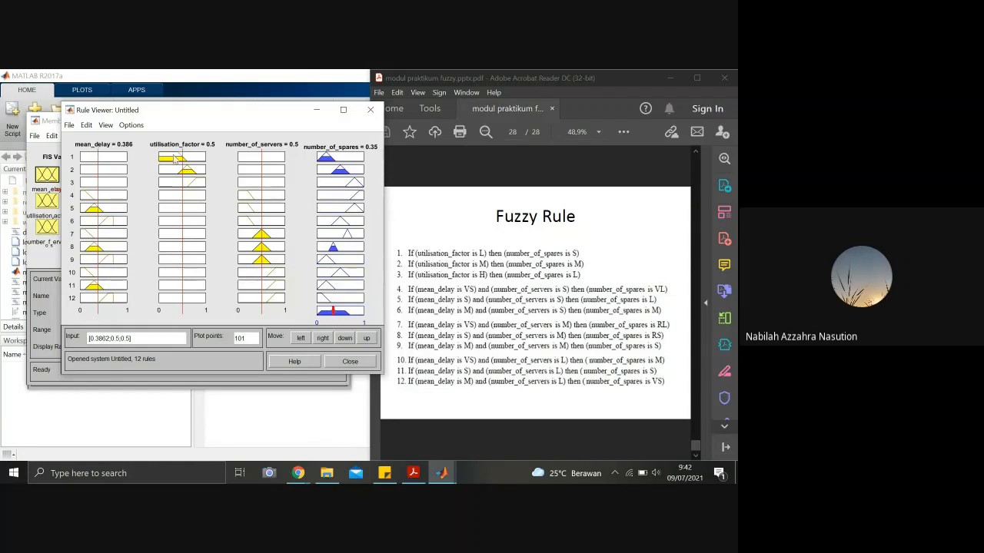
{"action": "left_click_drag", "start_coordinate": [183, 152], "coordinate": [197, 153]}
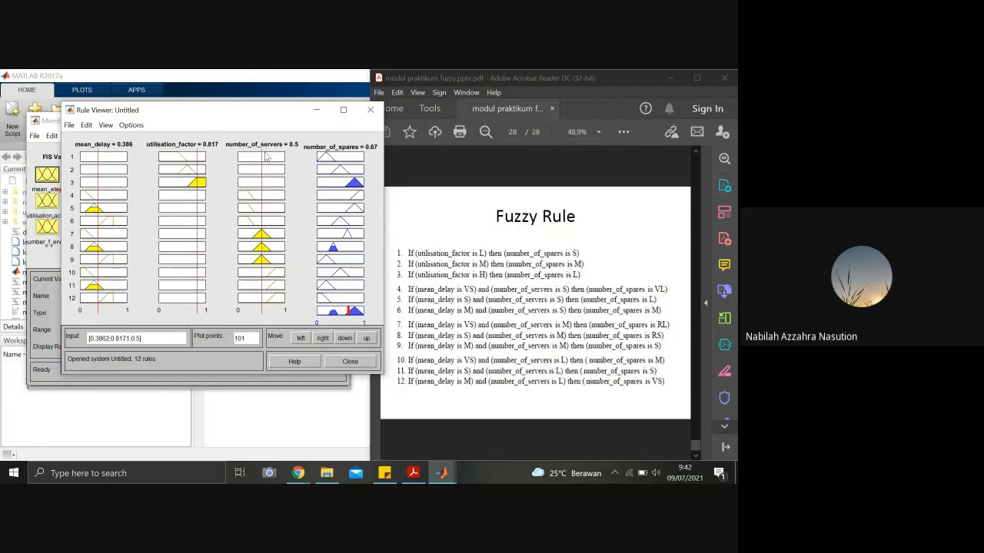
{"action": "left_click_drag", "start_coordinate": [262, 154], "coordinate": [243, 152]}
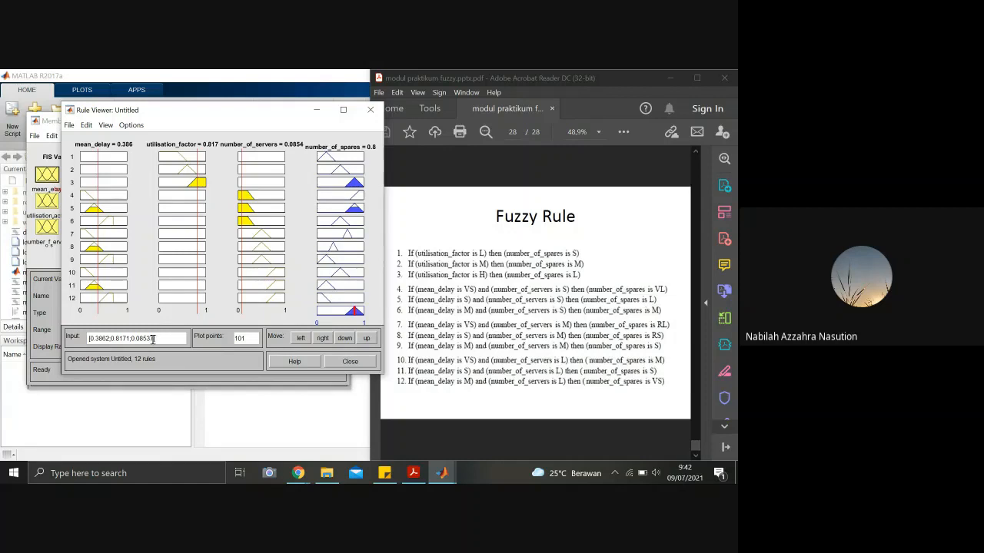
Step: Evaluate the rules for the input vector [0.1;0.5;0.1], then close the Rule Viewer
{"action": "left_click_drag", "start_coordinate": [153, 339], "coordinate": [57, 344]}
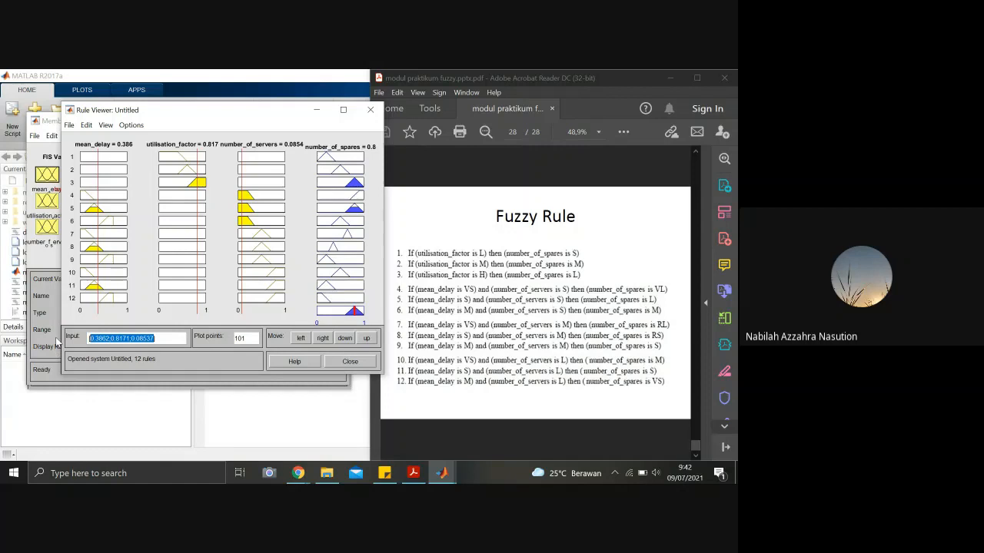
{"action": "type", "text": "[0"}
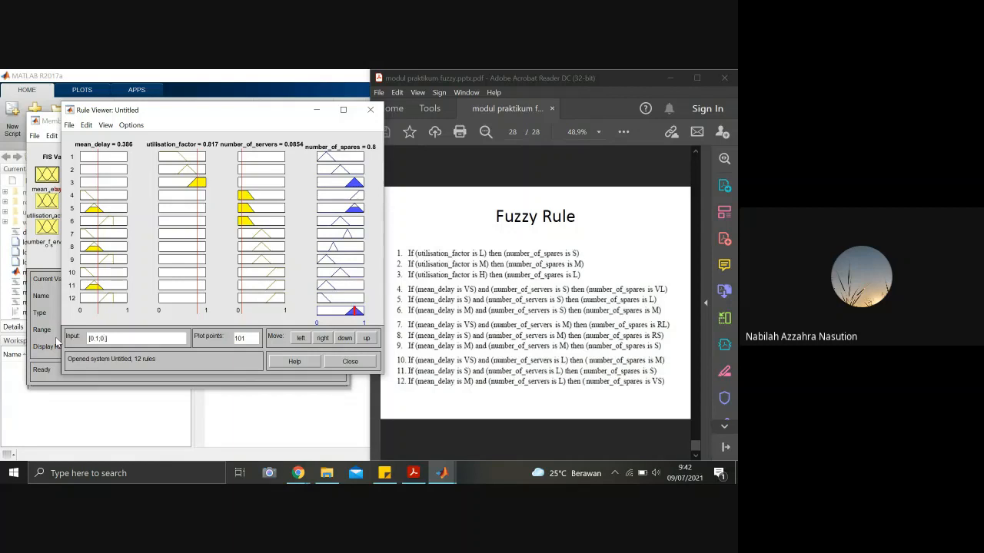
{"action": "type", "text": ".1;0.5;"}
{"action": "type", "text": "0.1]"}
{"action": "key", "text": "Return"}
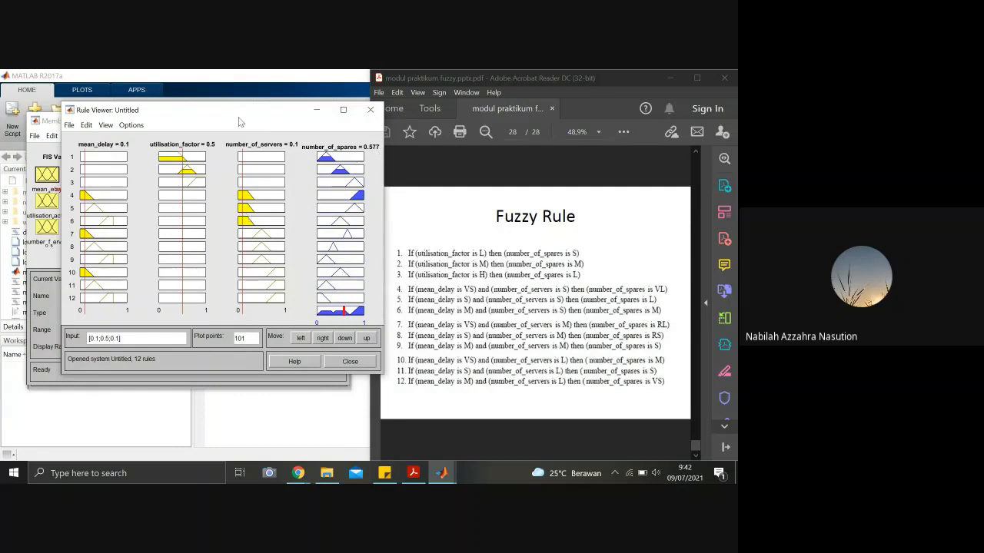
{"action": "left_click", "coordinate": [338, 366]}
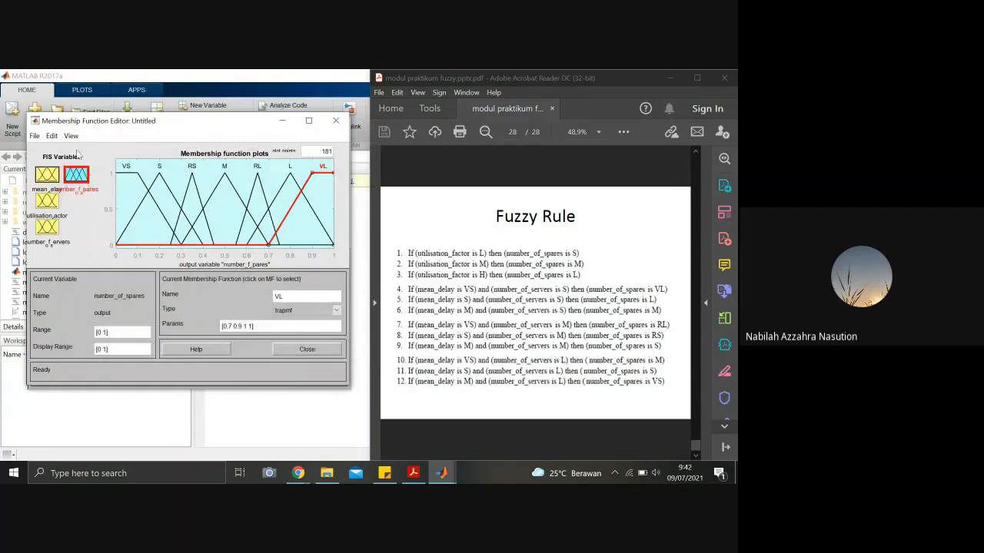
Step: Open the Surface Viewer and rotate the number_of_spares surface to examine it along the mean_delay and utilisation_factor axes
{"action": "left_click", "coordinate": [71, 136]}
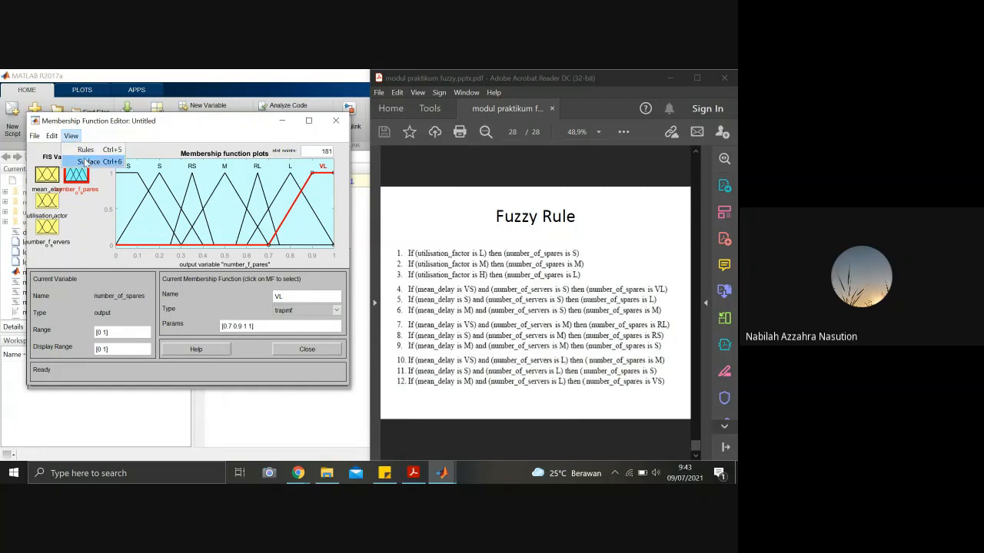
{"action": "left_click", "coordinate": [87, 161]}
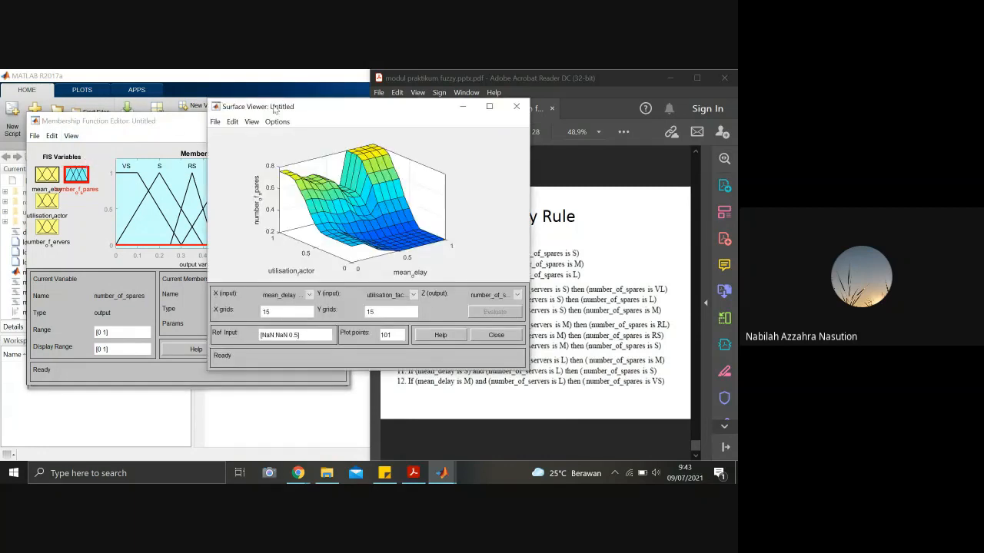
{"action": "left_click_drag", "start_coordinate": [275, 110], "coordinate": [164, 124]}
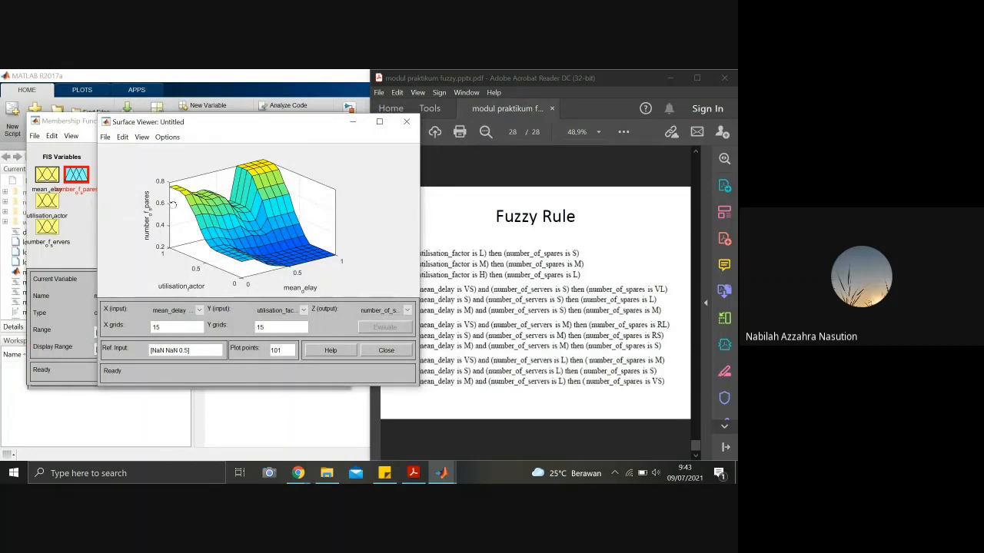
{"action": "left_click_drag", "start_coordinate": [172, 196], "coordinate": [162, 193]}
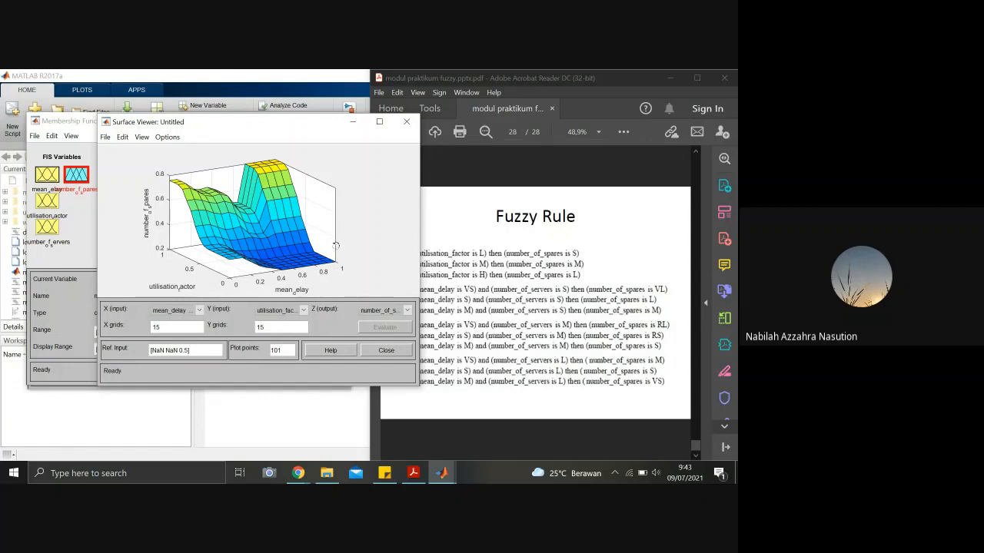
{"action": "left_click_drag", "start_coordinate": [336, 231], "coordinate": [403, 219]}
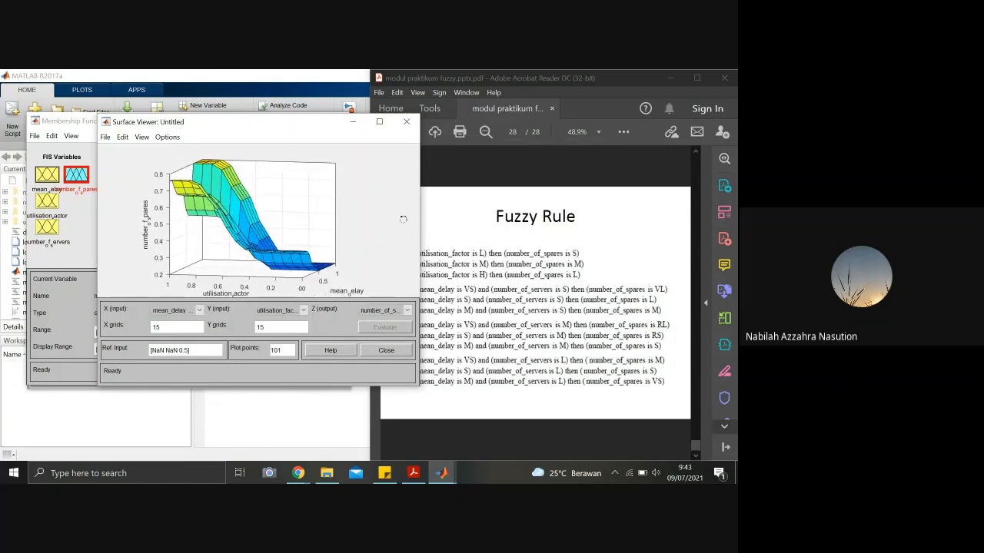